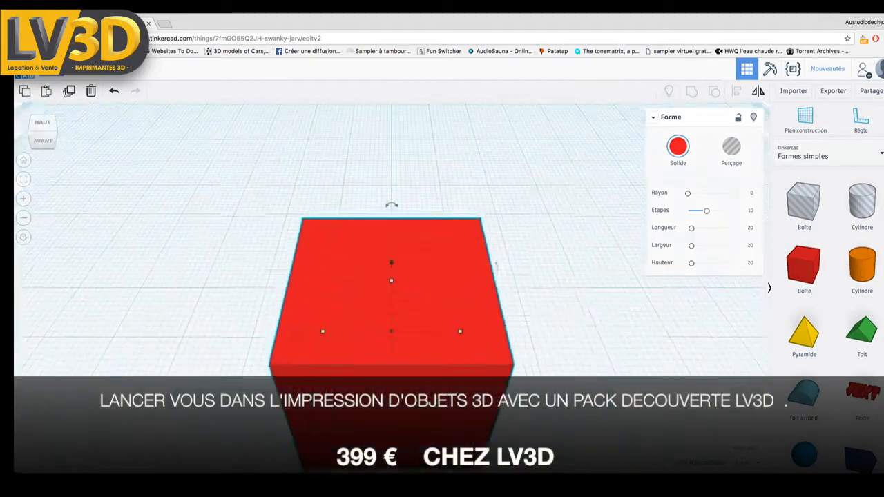
# Step: Give the orange cylinder 64 sides and 10 segments, and reduce its base size to 3 mm
pyautogui.moveTo(693, 193); pyautogui.dragTo(727, 193)
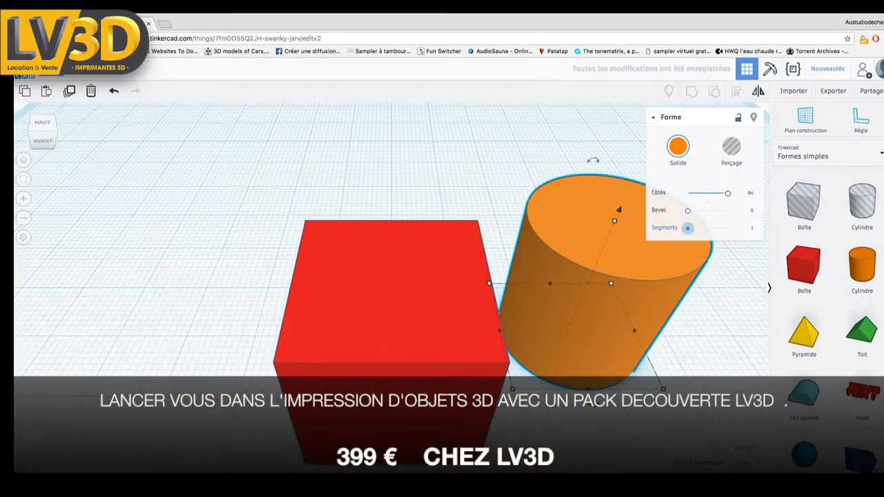
pyautogui.moveTo(687, 227); pyautogui.dragTo(727, 228)
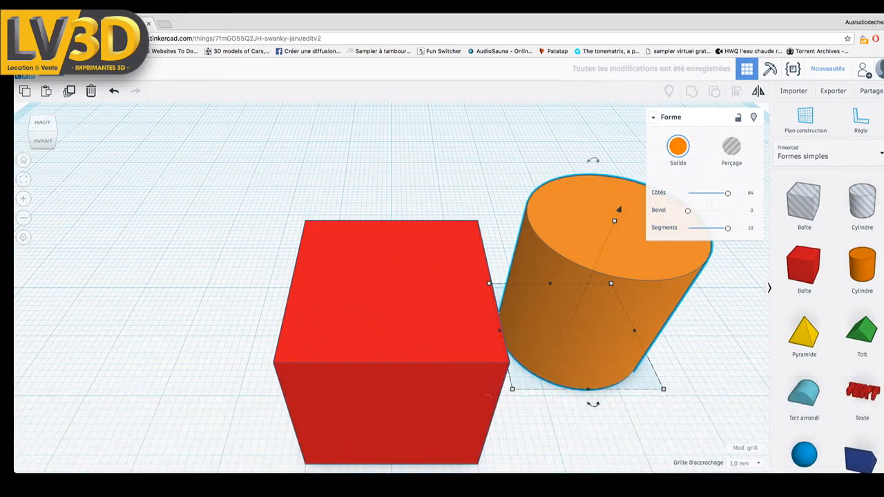
pyautogui.moveTo(663, 389); pyautogui.dragTo(617, 296)
pyautogui.write('3')
pyautogui.press('Return')
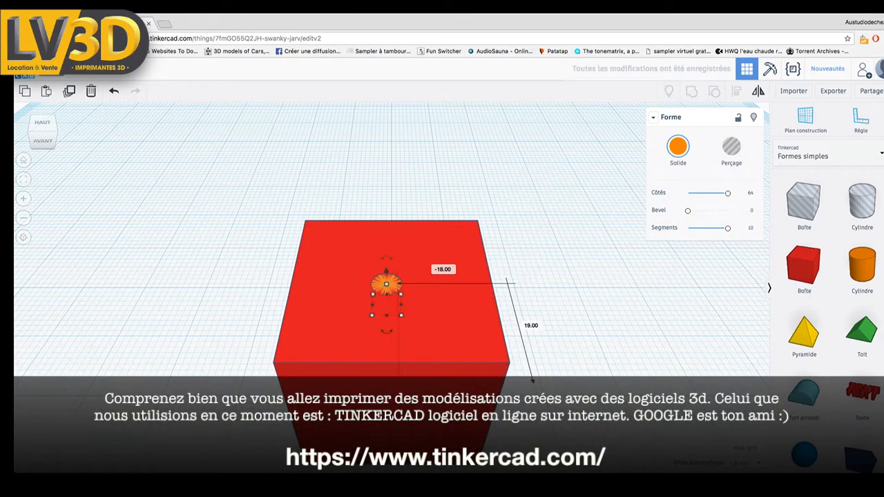
# Step: Duplicate the 3 mm cylinder twice and set both copies horizontally, side by side, in the cube's right face
pyautogui.scroll(-5, 391, 279)
pyautogui.moveTo(391, 280); pyautogui.dragTo(392, 304, button='right')
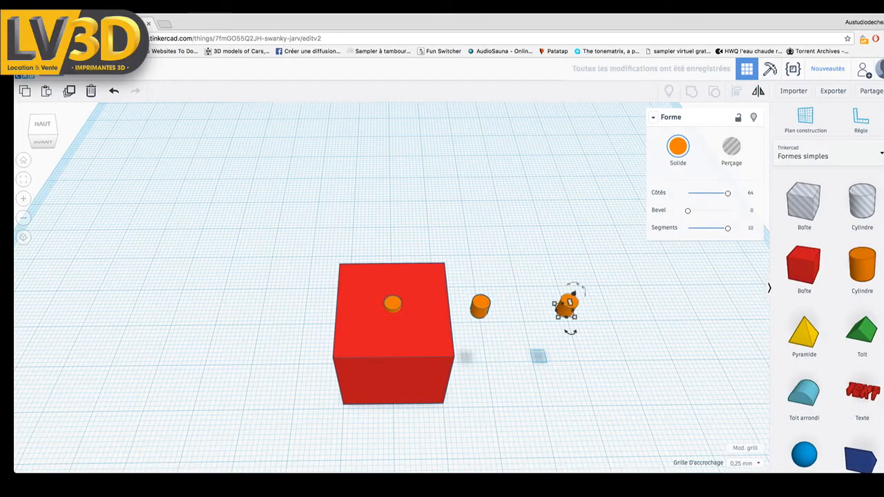
pyautogui.moveTo(392, 304); pyautogui.dragTo(228, 311, button='right')
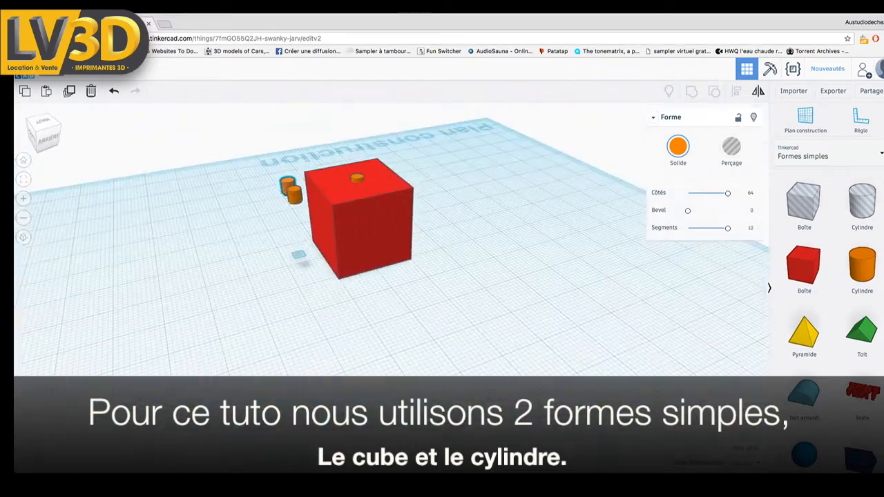
pyautogui.moveTo(284, 169); pyautogui.dragTo(265, 192)
pyautogui.moveTo(269, 208); pyautogui.dragTo(360, 171, button='right')
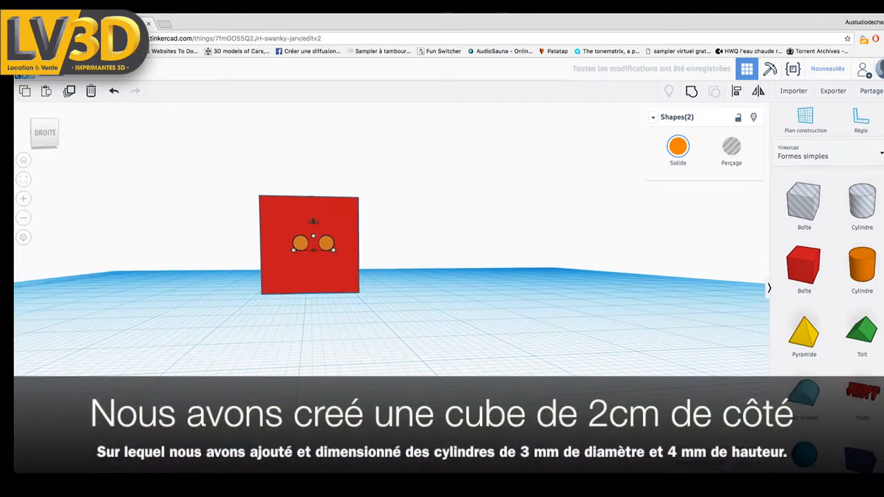
# Step: Round the cube's edges with a small radius and 20 steps
pyautogui.moveTo(359, 277); pyautogui.dragTo(349, 277, button='right')
pyautogui.moveTo(349, 276); pyautogui.dragTo(380, 302, button='middle')
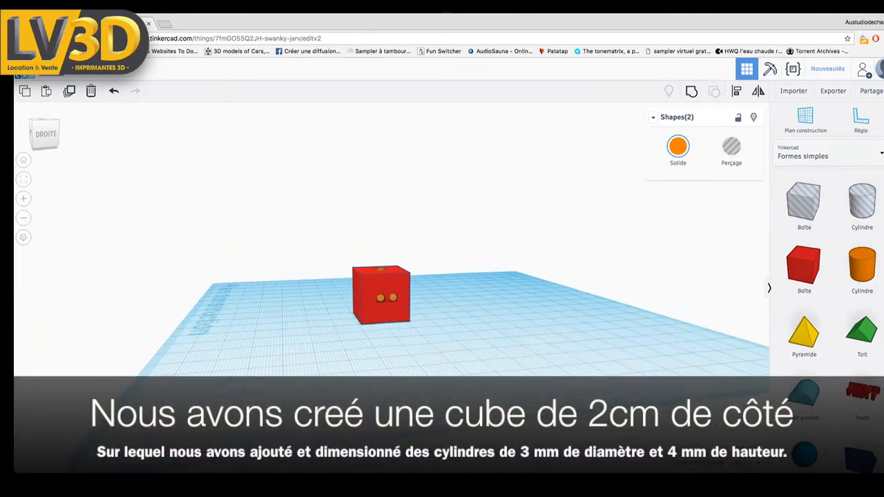
pyautogui.scroll(5, 380, 297)
pyautogui.scroll(-2, 373, 303)
pyautogui.moveTo(373, 304); pyautogui.dragTo(357, 292, button='right')
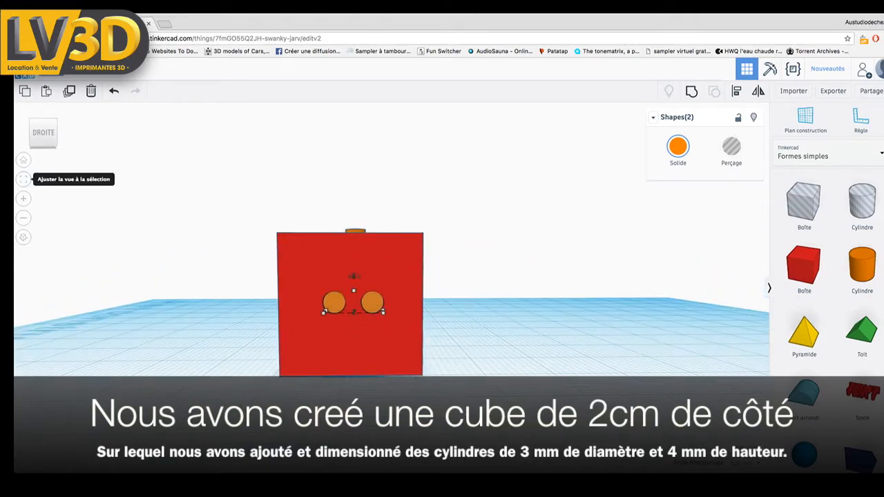
pyautogui.click(24, 179)
pyautogui.scroll(-5, 392, 284)
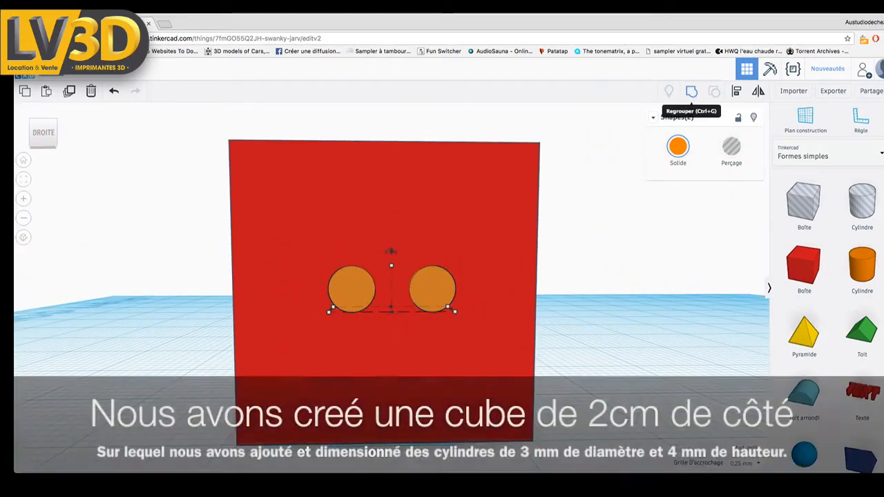
pyautogui.click(732, 147)
pyautogui.click(691, 91)
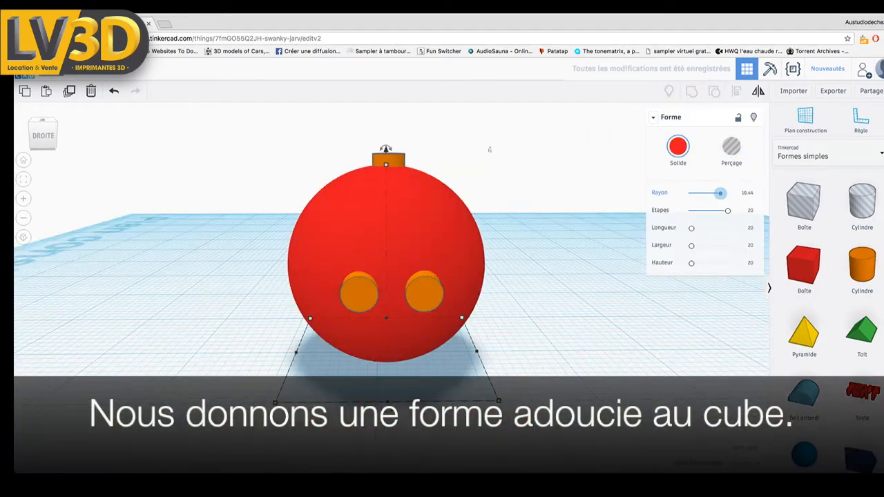
pyautogui.moveTo(720, 193); pyautogui.dragTo(692, 194)
pyautogui.click(587, 179)
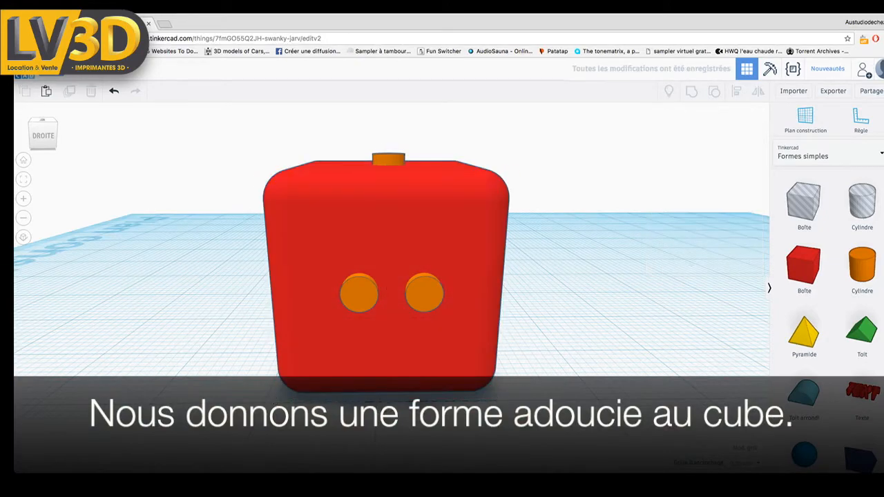
# Step: Rotate the pair of cylinders on the right face so they sit diagonally from lower left to upper right
pyautogui.scroll(-3, 391, 283)
pyautogui.moveTo(415, 277)
pyautogui.mouseDown(button='right')
pyautogui.moveTo(491, 208)
pyautogui.moveTo(449, 325)
pyautogui.moveTo(415, 332)
pyautogui.moveTo(413, 283)
pyautogui.mouseUp(button='right')
pyautogui.click(369, 293)
pyautogui.keyDown('shift'); pyautogui.click(414, 293); pyautogui.keyUp('shift')
pyautogui.moveTo(439, 301)
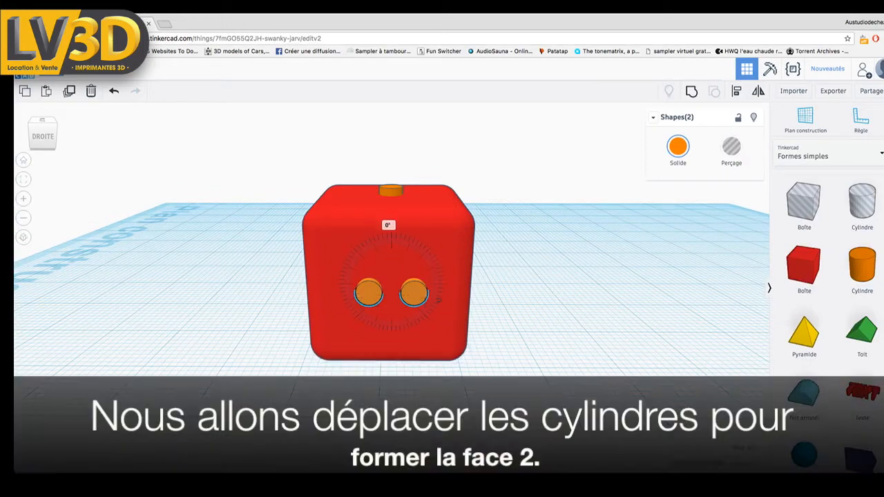
pyautogui.moveTo(438, 301); pyautogui.dragTo(438, 262)
pyautogui.click(532, 255)
pyautogui.moveTo(532, 255); pyautogui.dragTo(532, 228, button='right')
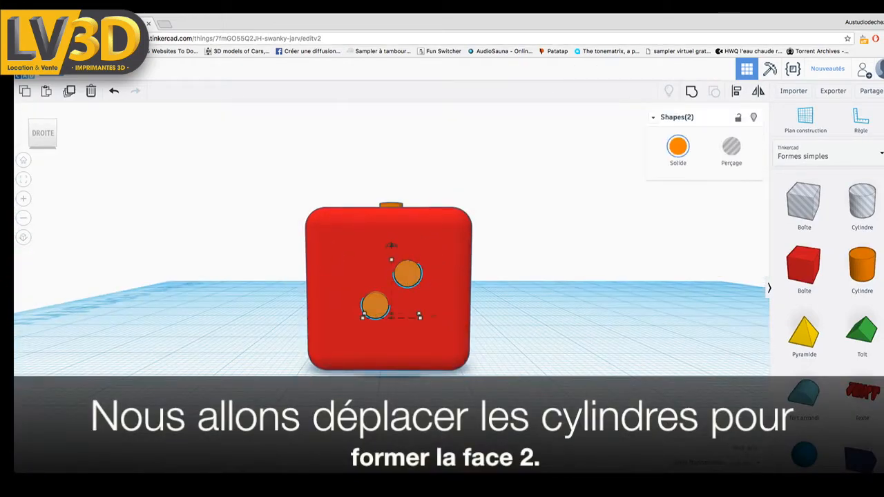
# Step: Undo the last change to the pair and nudge the upper-right cylinder sideways
pyautogui.hotkey('ctrl', 'z')
pyautogui.click(505, 290)
pyautogui.click(405, 274)
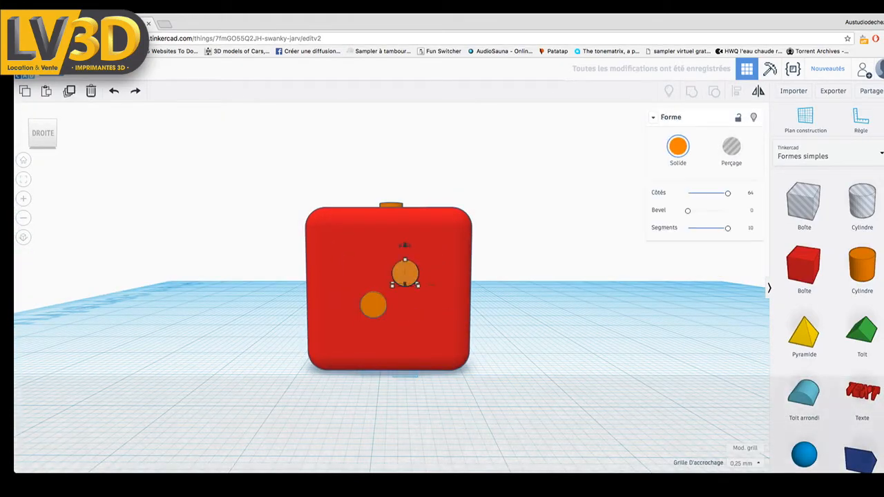
pyautogui.press('Right')
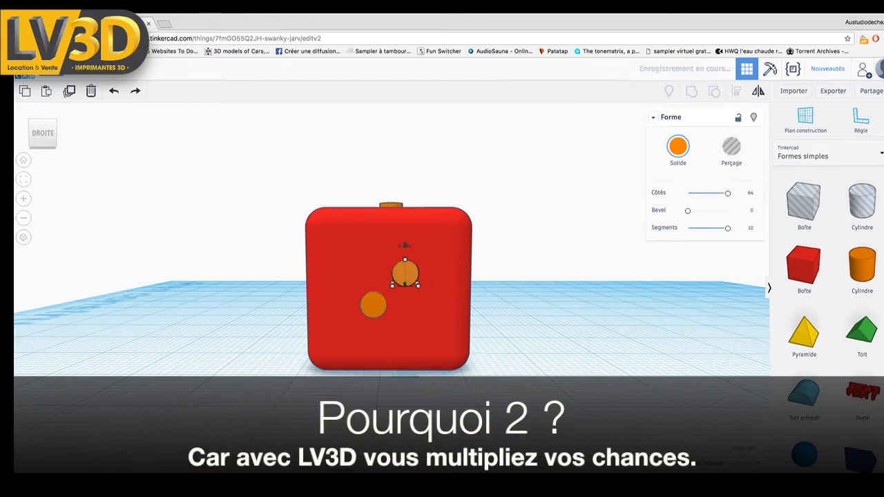
pyautogui.moveTo(511, 297); pyautogui.dragTo(611, 332, button='right')
pyautogui.keyDown('shift'); pyautogui.click(331, 290); pyautogui.keyUp('shift')
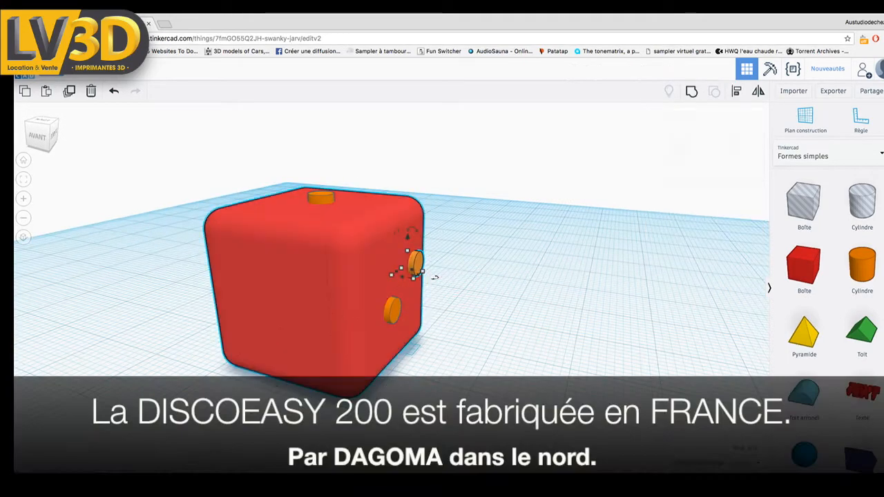
pyautogui.scroll(-5, 553, 297)
pyautogui.moveTo(573, 297); pyautogui.dragTo(497, 318, button='right')
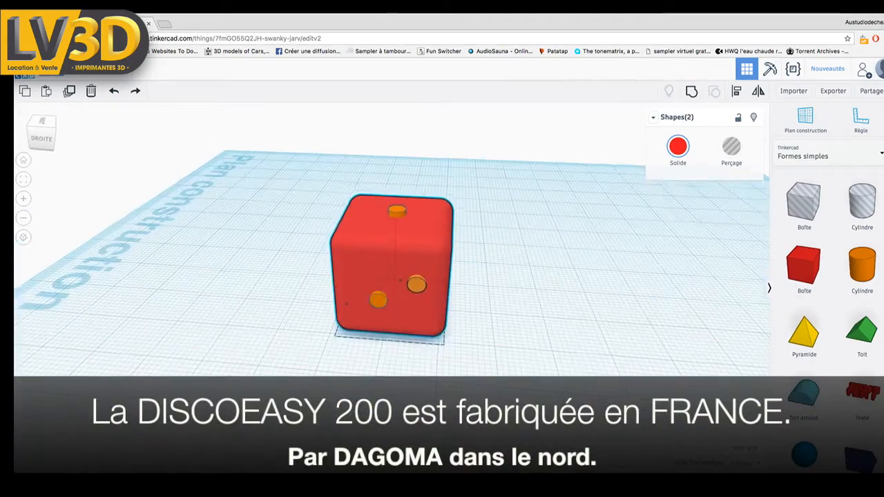
pyautogui.click(497, 318)
pyautogui.scroll(-3, 498, 318)
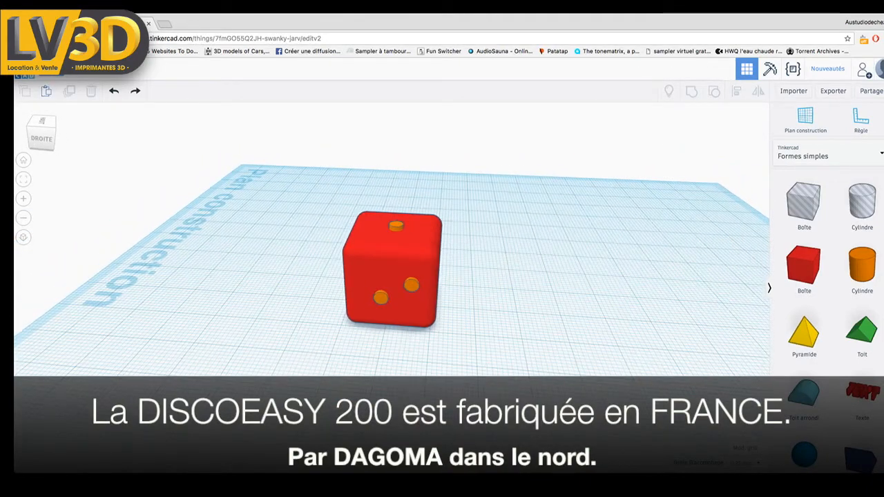
# Step: Spread the two dots on the right face toward opposite corners, raising the upper one 0.75 mm and lowering the other slightly
pyautogui.moveTo(498, 317); pyautogui.dragTo(522, 294, button='right')
pyautogui.moveTo(428, 297); pyautogui.dragTo(407, 266, button='right')
pyautogui.click(412, 283)
pyautogui.click(381, 297)
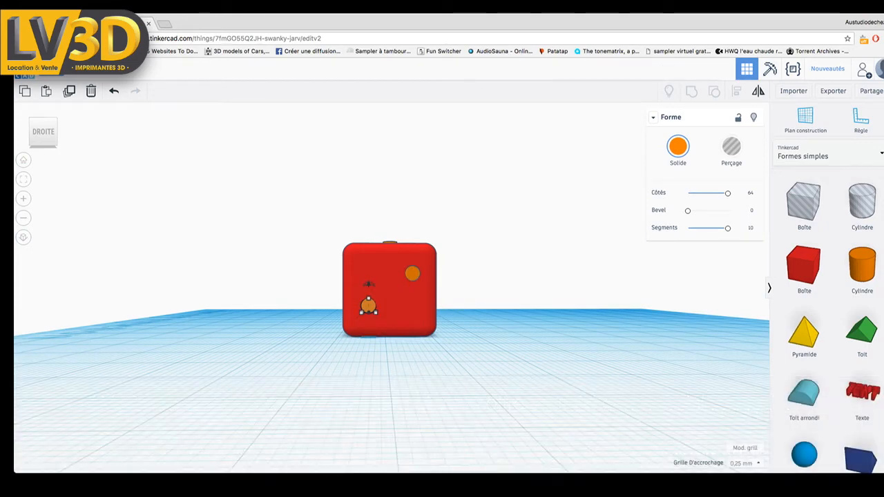
pyautogui.scroll(5, 390, 290)
pyautogui.click(455, 245)
pyautogui.moveTo(451, 213); pyautogui.dragTo(452, 201)
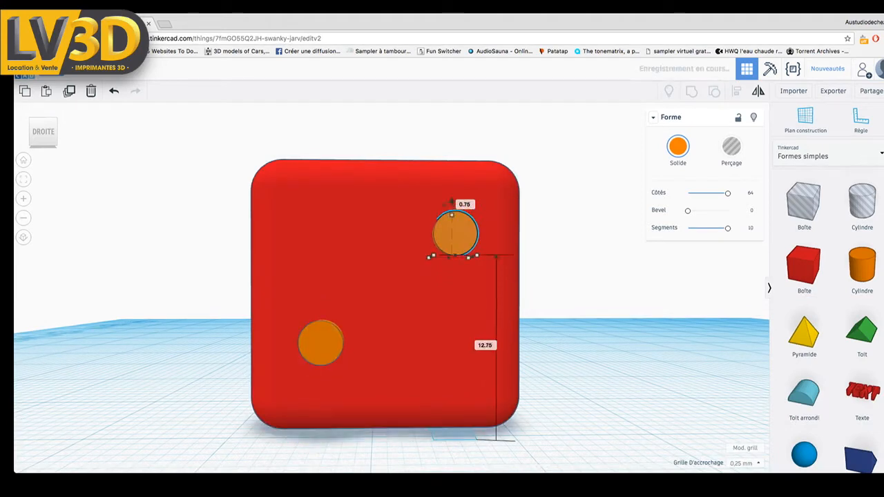
pyautogui.moveTo(323, 305); pyautogui.dragTo(323, 309)
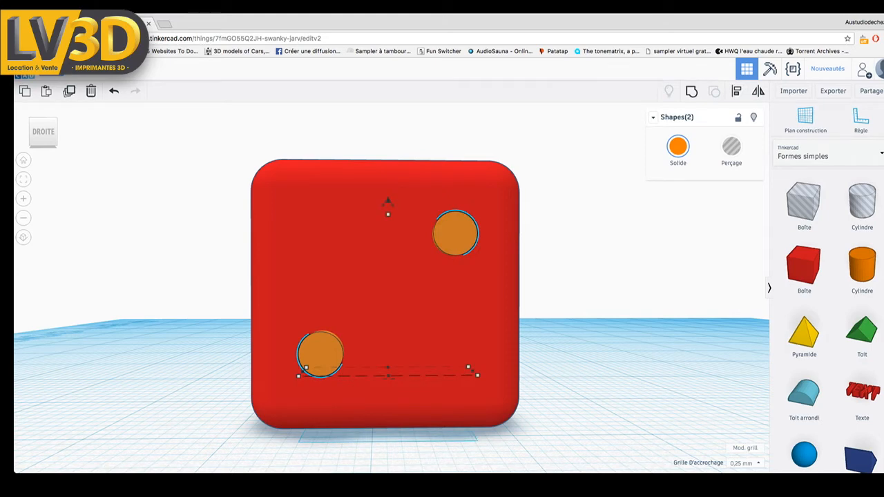
# Step: Shift the upper-right and lower-left dots horizontally inward, toward the middle of the right face
pyautogui.click(418, 259)
pyautogui.click(455, 235)
pyautogui.moveTo(455, 234); pyautogui.dragTo(434, 235)
pyautogui.click(335, 364)
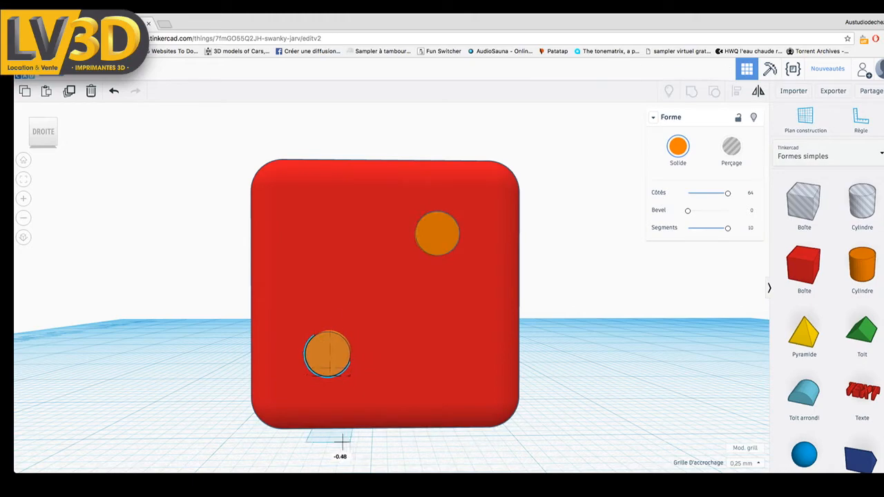
pyautogui.scroll(-5, 373, 285)
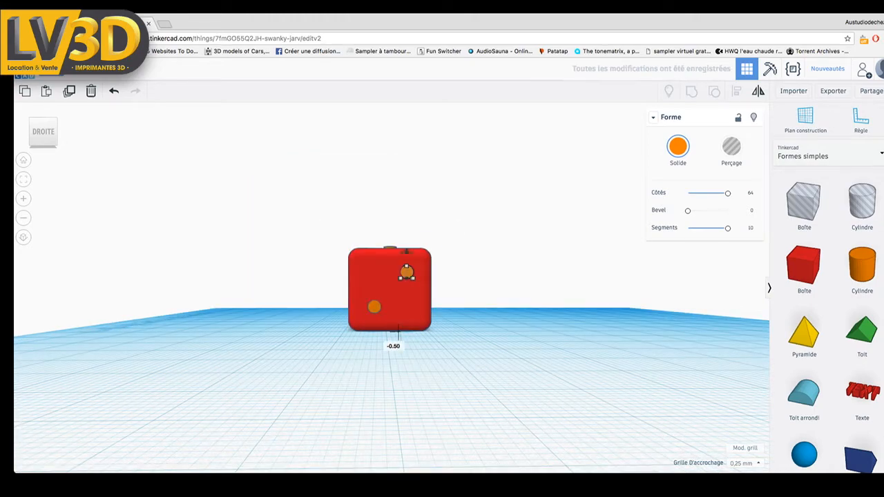
pyautogui.scroll(5, 391, 287)
pyautogui.press('Escape')
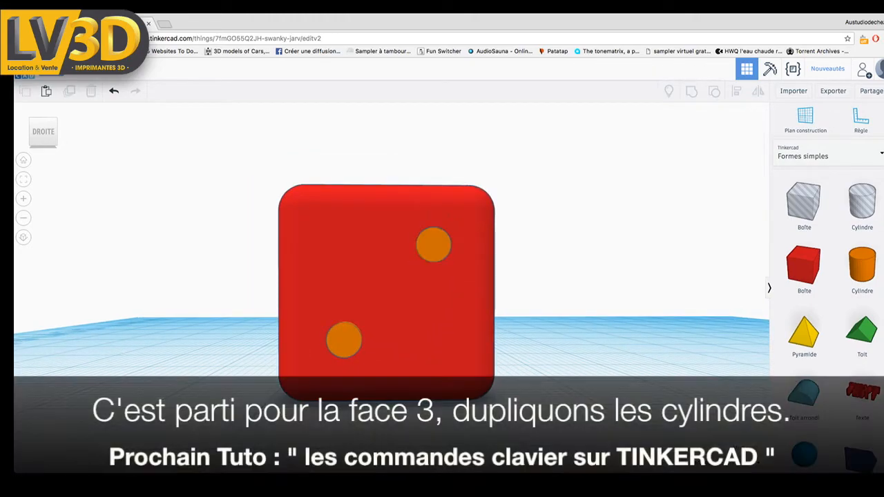
# Step: Duplicate the two dots of the right face and move the copies sideways until they are clear of the cube
pyautogui.moveTo(401, 297)
pyautogui.mouseDown(button='right')
pyautogui.moveTo(311, 280)
pyautogui.moveTo(449, 322)
pyautogui.moveTo(396, 297)
pyautogui.mouseUp(button='right')
pyautogui.click(344, 338)
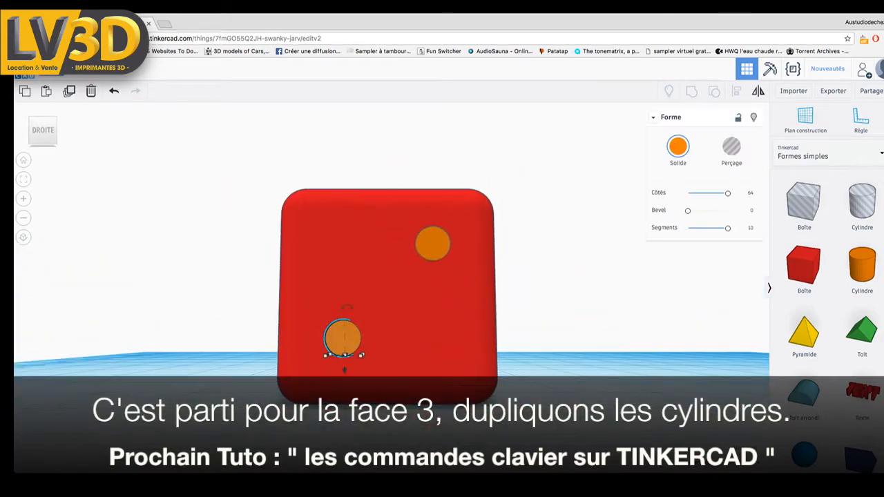
pyautogui.press('Right')
pyautogui.press('Right')
pyautogui.press('Right')
pyautogui.press('Right')
pyautogui.press('Right')
pyautogui.press('Right')
pyautogui.press('Right')
pyautogui.press('Right')
pyautogui.press('Right')
pyautogui.press('Right')
pyautogui.press('Right')
pyautogui.press('Right')
pyautogui.press('Right')
pyautogui.press('Right')
pyautogui.press('Right')
pyautogui.press('Right')
pyautogui.press('Right')
pyautogui.press('Right')
pyautogui.press('Right')
pyautogui.press('Right')
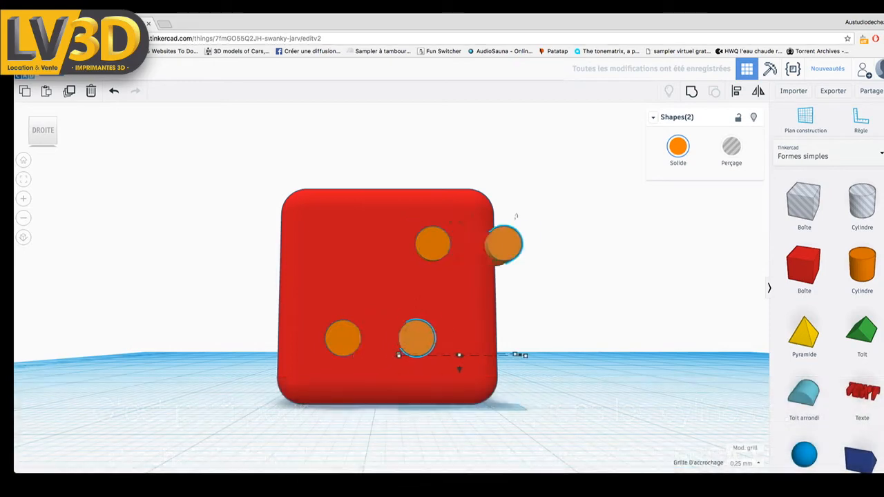
pyautogui.press('Right')
pyautogui.press('Right')
pyautogui.press('Right')
pyautogui.press('Right')
pyautogui.press('Right')
pyautogui.press('Right')
pyautogui.press('Right')
pyautogui.press('Right')
pyautogui.press('Right')
pyautogui.press('Right')
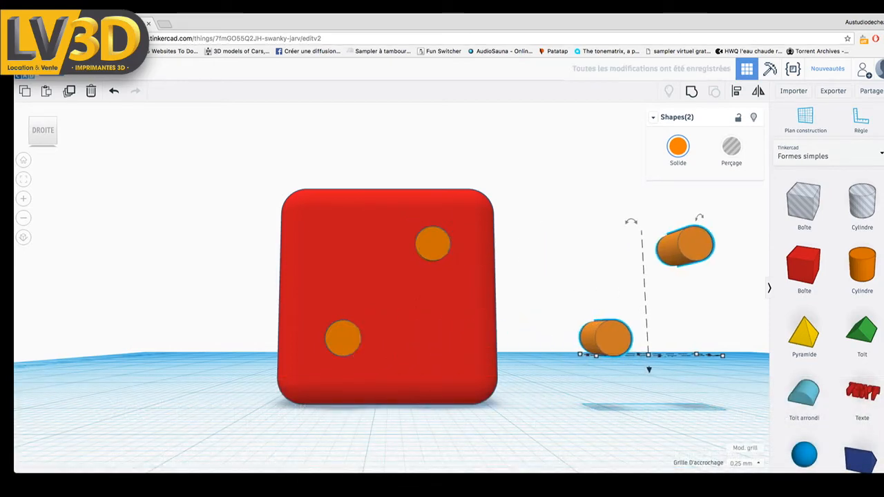
# Step: Rotate the two copied cylinders 90° about the vertical axis and place them diagonally on the cube's rear face
pyautogui.click(527, 315)
pyautogui.moveTo(526, 315); pyautogui.dragTo(435, 324, button='right')
pyautogui.scroll(-10, 394, 324)
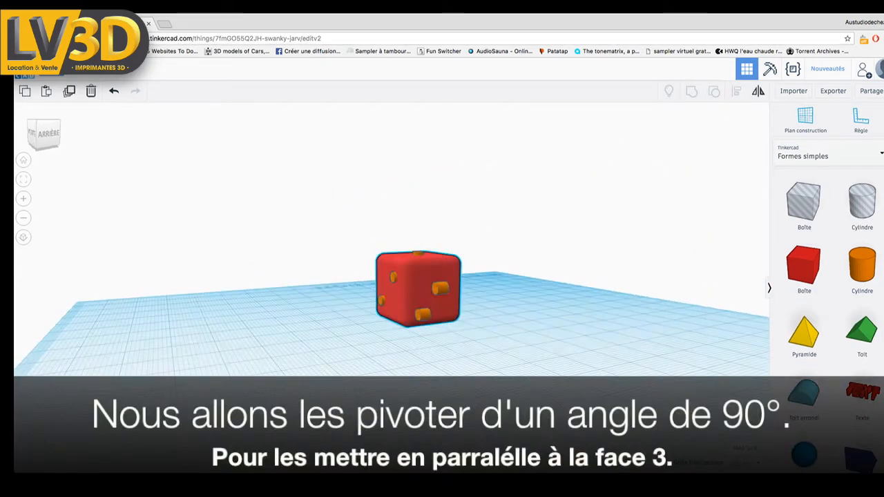
pyautogui.scroll(5, 401, 290)
pyautogui.moveTo(436, 311); pyautogui.dragTo(366, 310, button='right')
pyautogui.moveTo(397, 386)
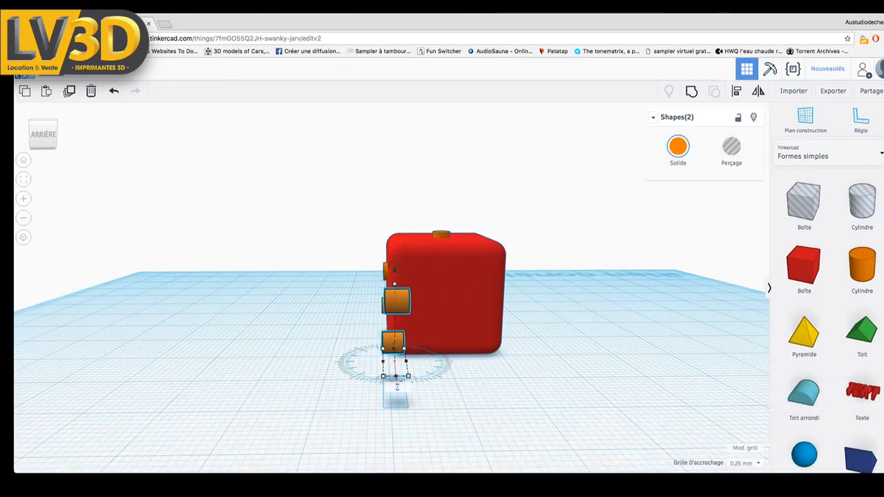
pyautogui.scroll(3, 396, 372)
pyautogui.moveTo(433, 377); pyautogui.dragTo(495, 355)
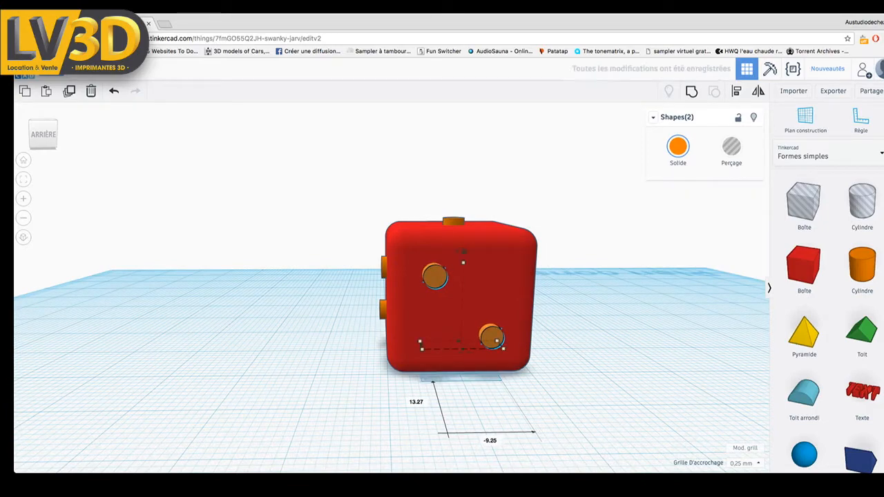
# Step: Fine-tune the depth of the two dots in the rear face with small grid nudges
pyautogui.click(23, 180)
pyautogui.moveTo(322, 358); pyautogui.dragTo(341, 330)
pyautogui.hotkey('ctrl', 'z')
pyautogui.press('Down')
pyautogui.press('Down')
pyautogui.press('Up')
pyautogui.press('Up')
pyautogui.press('Down')
pyautogui.press('Down')
# Step: Duplicate the upper-right dot and place the copy in the middle of the rear face to make three dots
pyautogui.hotkey('ctrl', 'd')
pyautogui.moveTo(468, 224); pyautogui.dragTo(391, 298)
pyautogui.press('Up')
pyautogui.press('Up')
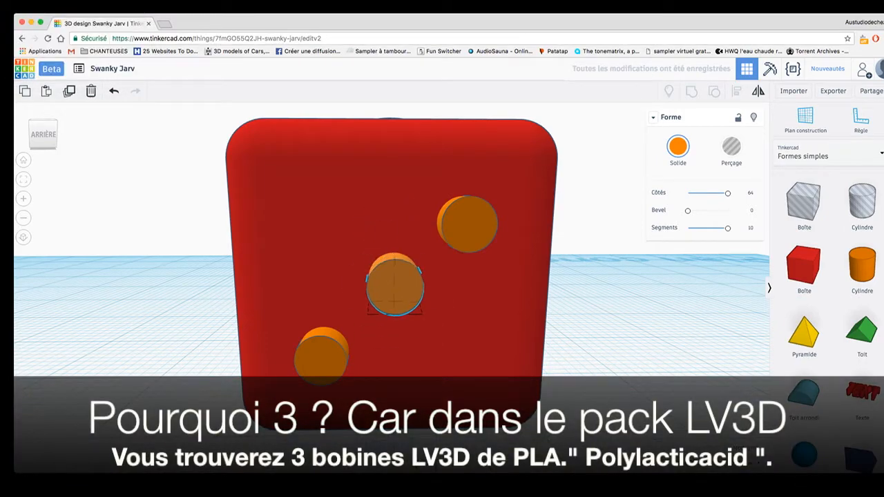
# Step: Fine-tune the positions of the lower-left and middle dots so the three rear-face dots line up diagonally
pyautogui.moveTo(428, 304); pyautogui.dragTo(553, 298, button='right')
pyautogui.press('Left')
pyautogui.press('Left')
pyautogui.press('Left')
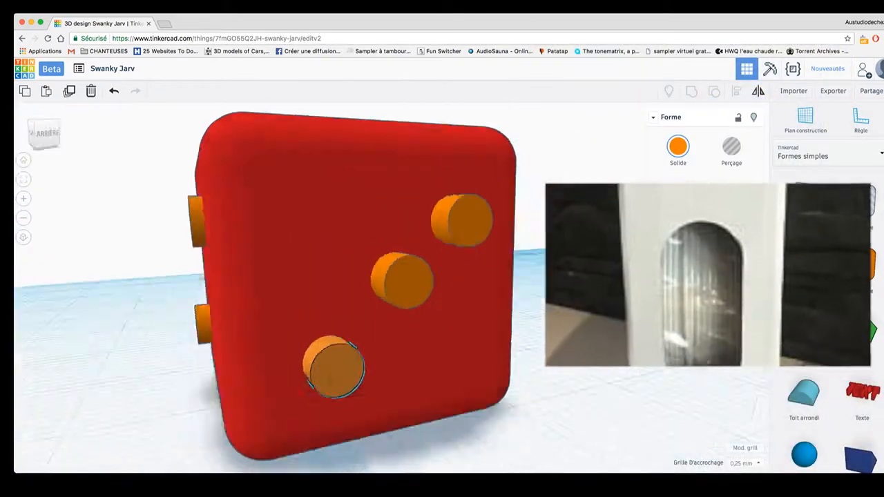
pyautogui.moveTo(470, 304); pyautogui.dragTo(414, 297, button='right')
pyautogui.click(393, 280)
pyautogui.moveTo(393, 279); pyautogui.dragTo(395, 285)
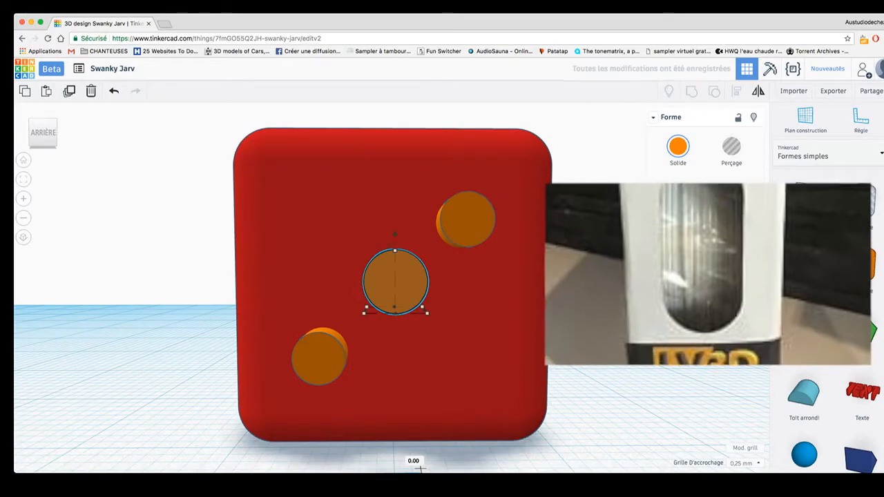
pyautogui.press('super+z')
pyautogui.moveTo(393, 238); pyautogui.dragTo(395, 242)
# Step: Select the two dots on the cube's right face and duplicate them
pyautogui.moveTo(415, 277); pyautogui.dragTo(539, 272, button='right')
pyautogui.scroll(-4, 392, 283)
pyautogui.click(345, 304)
pyautogui.moveTo(346, 303); pyautogui.dragTo(518, 331, button='right')
pyautogui.click(338, 357)
pyautogui.click(587, 298)
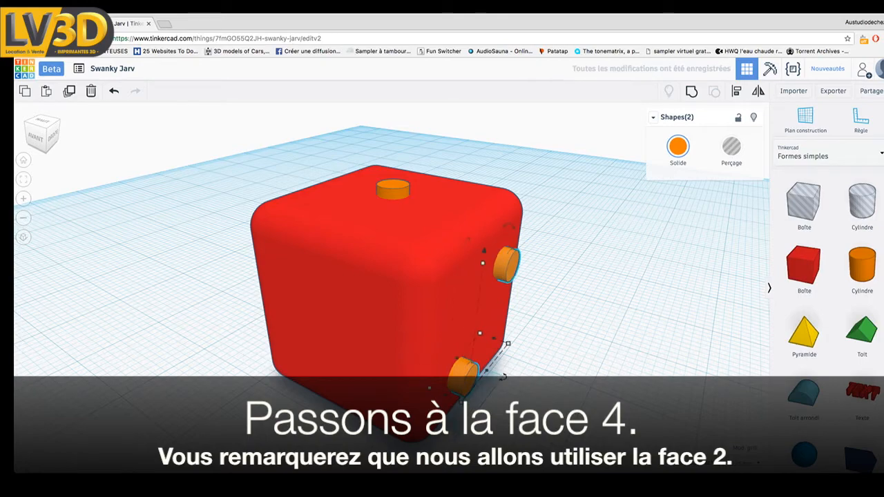
# Step: Move the duplicated pair out in front of the cube's front face and rotate it -90° about the vertical axis
pyautogui.hotkey('shift', 'Down')
pyautogui.hotkey('shift', 'Down')
pyautogui.hotkey('shift', 'Down')
pyautogui.hotkey('shift', 'Down')
pyautogui.moveTo(414, 290); pyautogui.dragTo(364, 248, button='right')
pyautogui.moveTo(325, 404); pyautogui.dragTo(266, 418)
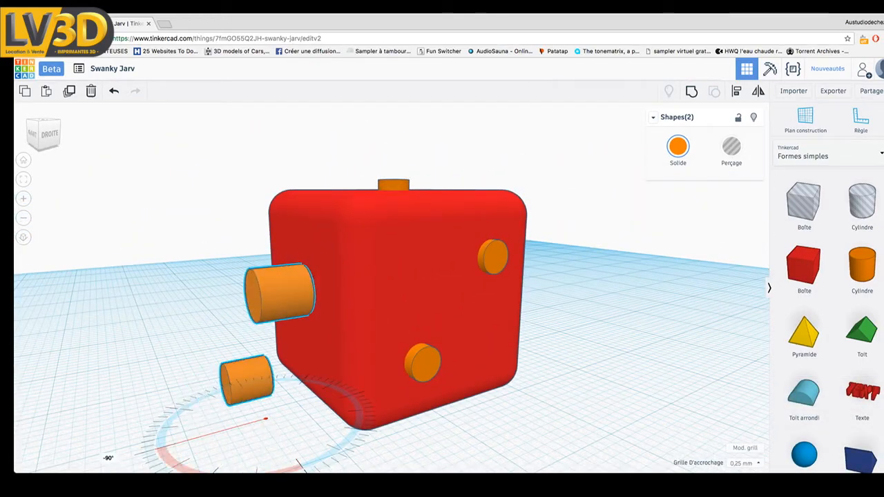
# Step: Place the rotated pair on the cube's front face and rotate a copy of it to fill the opposite two corners
pyautogui.moveTo(414, 290); pyautogui.dragTo(525, 293, button='right')
pyautogui.moveTo(542, 363); pyautogui.dragTo(390, 352)
pyautogui.moveTo(414, 276); pyautogui.dragTo(384, 356, button='right')
pyautogui.moveTo(439, 362); pyautogui.dragTo(438, 358)
pyautogui.moveTo(435, 356); pyautogui.dragTo(435, 294, button='right')
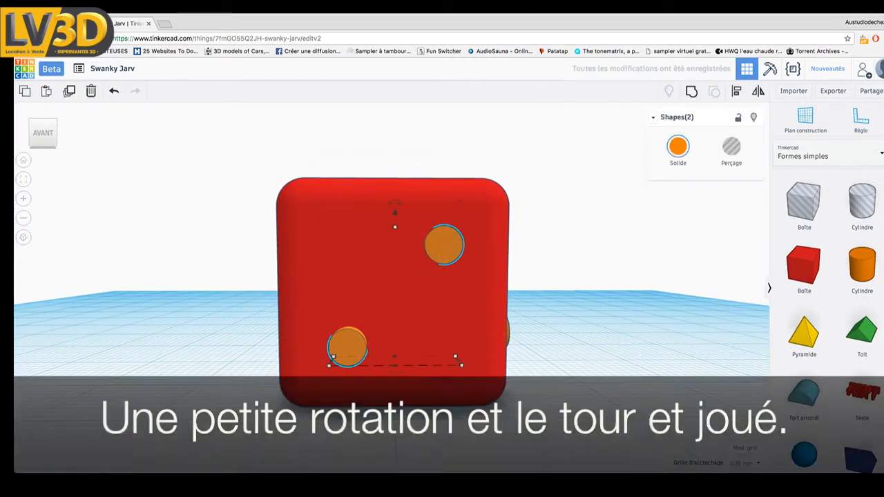
pyautogui.moveTo(395, 203); pyautogui.dragTo(483, 234)
# Step: Push the three rear-face dots deeper into the cube
pyautogui.moveTo(387, 276); pyautogui.dragTo(616, 275, button='right')
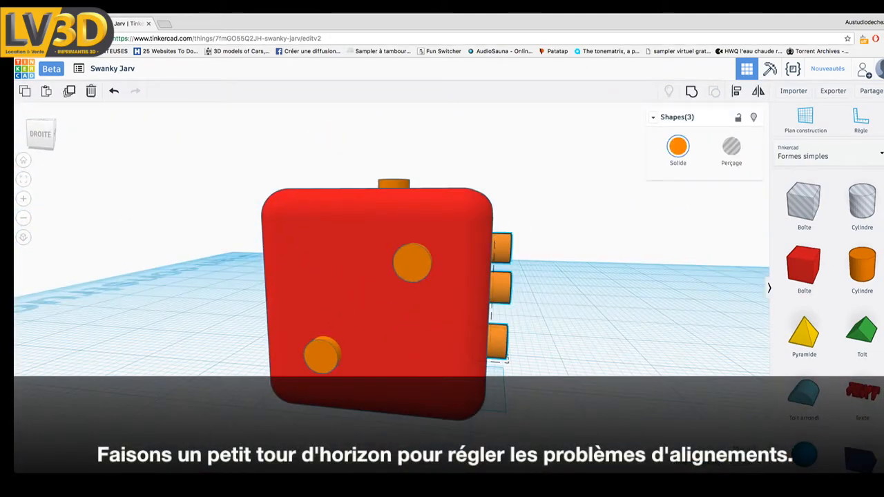
pyautogui.moveTo(616, 274); pyautogui.dragTo(604, 314, button='right')
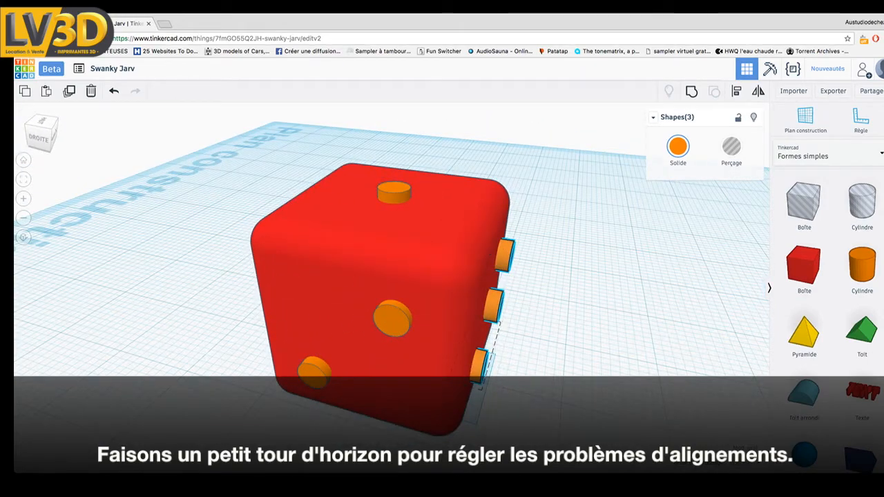
pyautogui.moveTo(525, 298); pyautogui.dragTo(483, 293, button='right')
# Step: Turn the cube into a hole so the embedded dots show through it
pyautogui.click(369, 316)
pyautogui.click(732, 146)
pyautogui.moveTo(375, 224); pyautogui.dragTo(497, 179, button='right')
pyautogui.click(393, 199)
pyautogui.moveTo(483, 256); pyautogui.dragTo(228, 238, button='right')
# Step: Select the four dots on the cube's front face and duplicate them
pyautogui.click(456, 268)
pyautogui.keyDown('shift'); pyautogui.click(503, 254); pyautogui.keyUp('shift')
pyautogui.keyDown('shift'); pyautogui.click(499, 334); pyautogui.keyUp('shift')
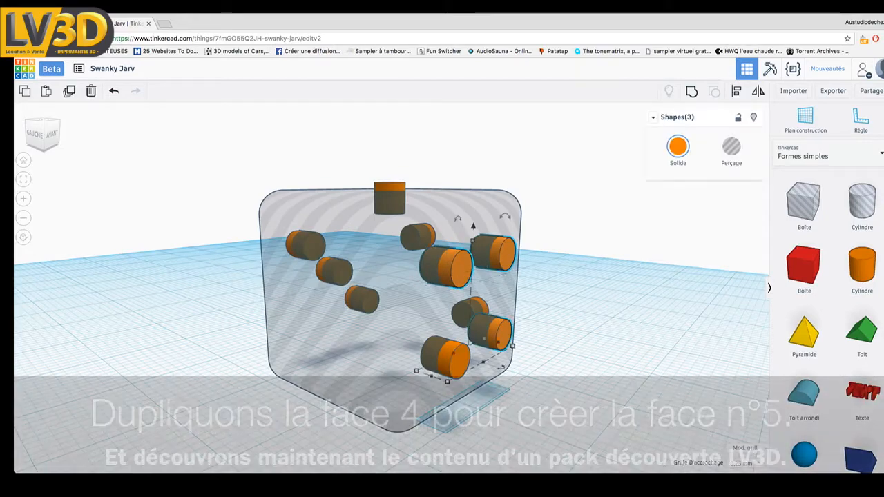
pyautogui.keyDown('shift'); pyautogui.click(457, 359); pyautogui.keyUp('shift')
pyautogui.keyDown('shift'); pyautogui.click(499, 334); pyautogui.keyUp('shift')
pyautogui.moveTo(498, 334); pyautogui.dragTo(479, 332, button='right')
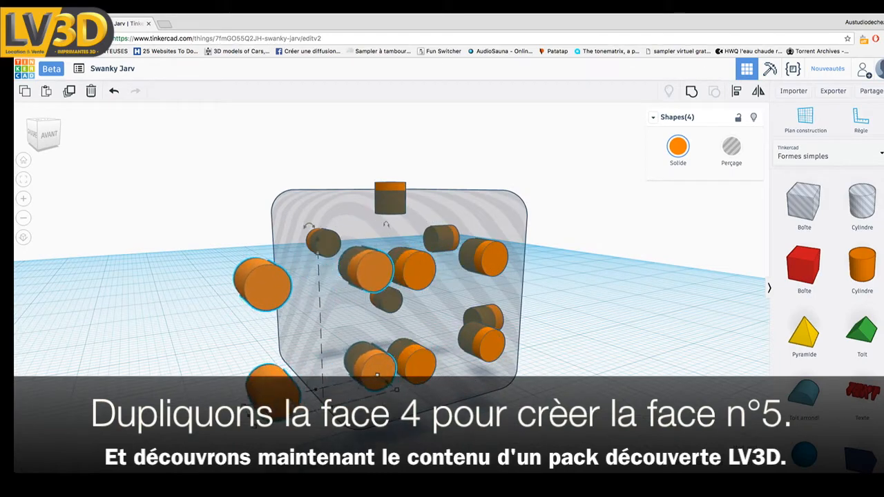
# Step: Move the four duplicated dots out beside the cube's left face and rotate them 90° about the vertical axis
pyautogui.press('Left')
pyautogui.press('Left')
pyautogui.press('Left')
pyautogui.press('Left')
pyautogui.press('Left')
pyautogui.press('Left')
pyautogui.press('Left')
pyautogui.press('Left')
pyautogui.moveTo(266, 451); pyautogui.dragTo(337, 383)
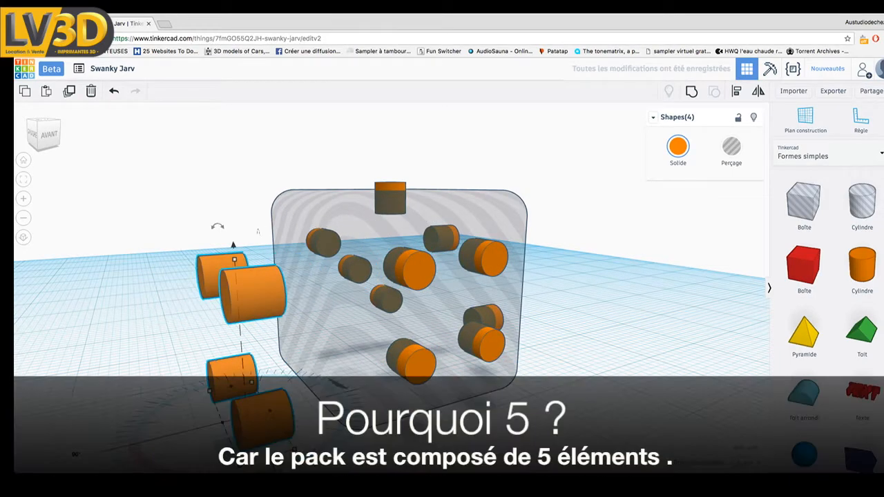
# Step: Move the four rotated dots into the cube's left face so only their ends stick out
pyautogui.moveTo(338, 384); pyautogui.dragTo(414, 364, button='right')
pyautogui.moveTo(452, 255); pyautogui.dragTo(335, 258)
pyautogui.moveTo(334, 259)
pyautogui.mouseDown(button='right')
pyautogui.moveTo(269, 253)
pyautogui.moveTo(325, 352)
pyautogui.moveTo(340, 360)
pyautogui.moveTo(303, 290)
pyautogui.moveTo(346, 250)
pyautogui.mouseUp(button='right')
pyautogui.click(587, 241)
# Step: Duplicate one of the left-face dots and centre the copy between the other four to make five dots
pyautogui.click(445, 333)
pyautogui.keyDown('alt'); pyautogui.moveTo(445, 333); pyautogui.dragTo(394, 333); pyautogui.keyUp('alt')
pyautogui.moveTo(442, 249); pyautogui.dragTo(431, 315, button='right')
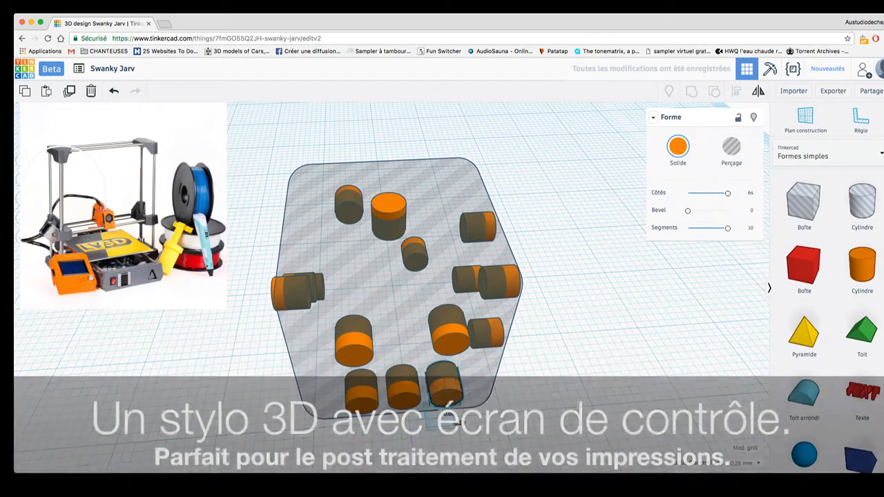
pyautogui.moveTo(444, 387); pyautogui.dragTo(444, 391)
pyautogui.moveTo(444, 373); pyautogui.dragTo(452, 283, button='right')
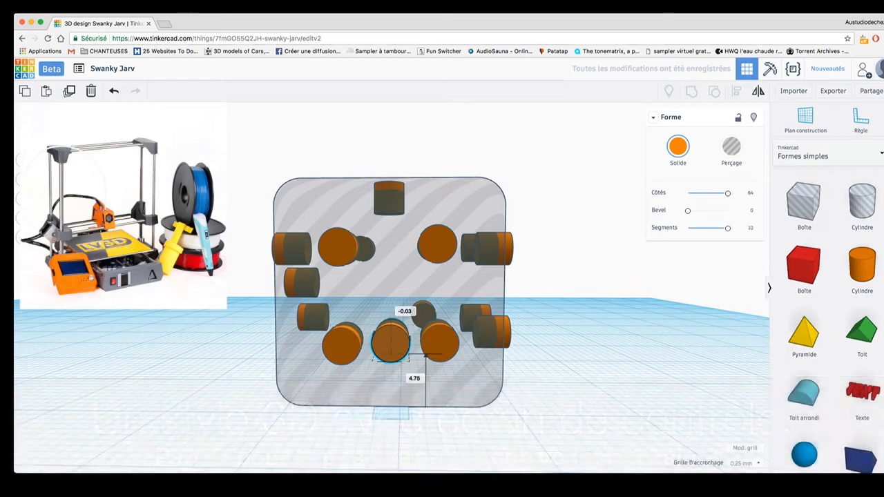
pyautogui.moveTo(391, 309); pyautogui.dragTo(390, 270)
pyautogui.moveTo(391, 276); pyautogui.dragTo(397, 293, button='right')
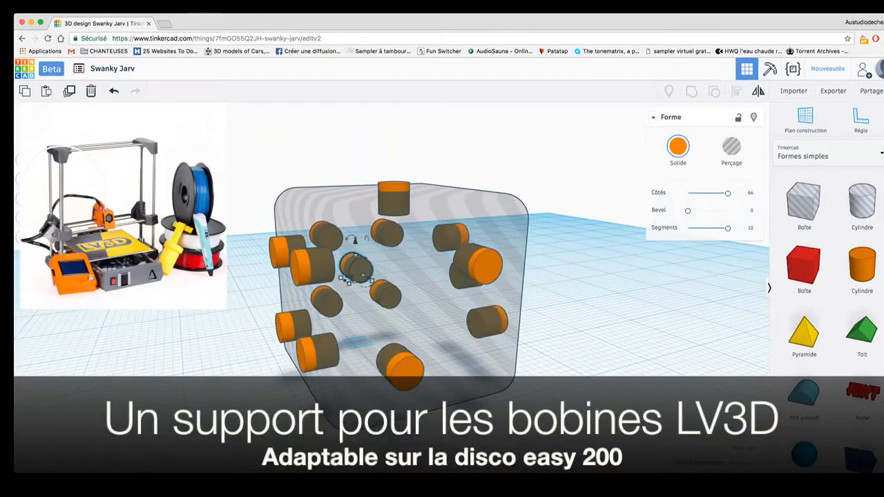
# Step: Reduce the cube's edge radius slightly for a more realistic die shape
pyautogui.click(428, 297)
pyautogui.moveTo(694, 193); pyautogui.dragTo(691, 193)
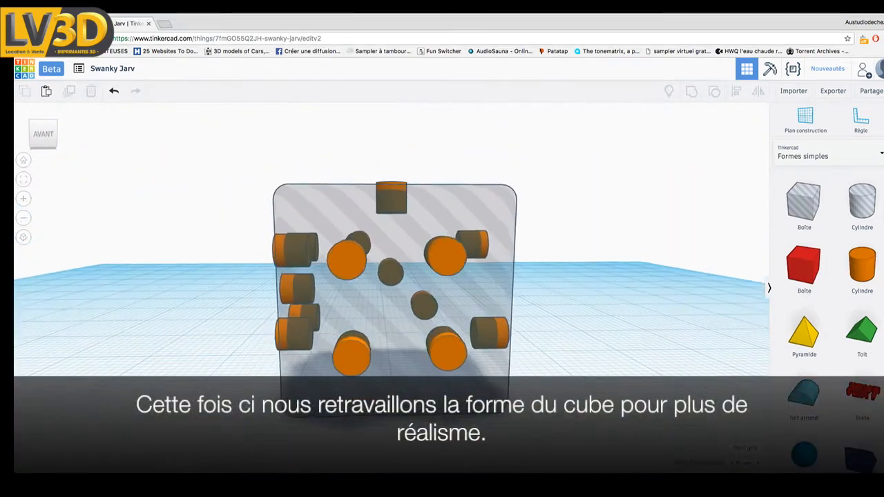
# Step: Duplicate the three diagonal dots of the rear face and place the copies upright below the cube
pyautogui.moveTo(345, 304); pyautogui.dragTo(594, 304, button='right')
pyautogui.click(341, 346)
pyautogui.keyDown('shift'); pyautogui.click(393, 295); pyautogui.keyUp('shift')
pyautogui.keyDown('shift'); pyautogui.click(442, 251); pyautogui.keyUp('shift')
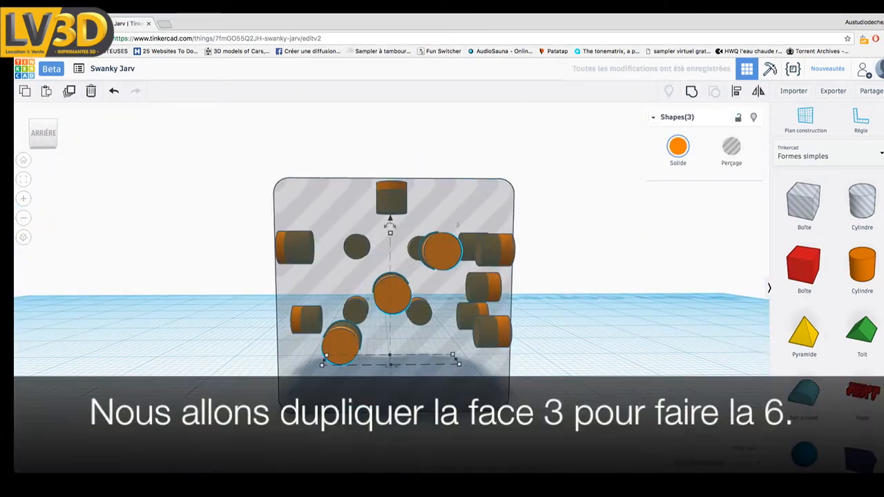
pyautogui.moveTo(463, 223); pyautogui.dragTo(442, 263, button='right')
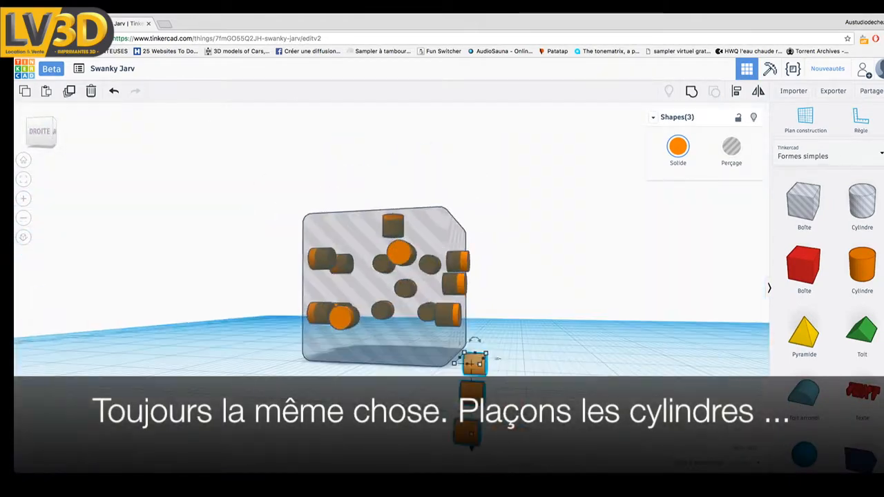
# Step: Rotate the three copied dots 45° so their row runs parallel to the cube's edge
pyautogui.moveTo(476, 297); pyautogui.dragTo(414, 256, button='right')
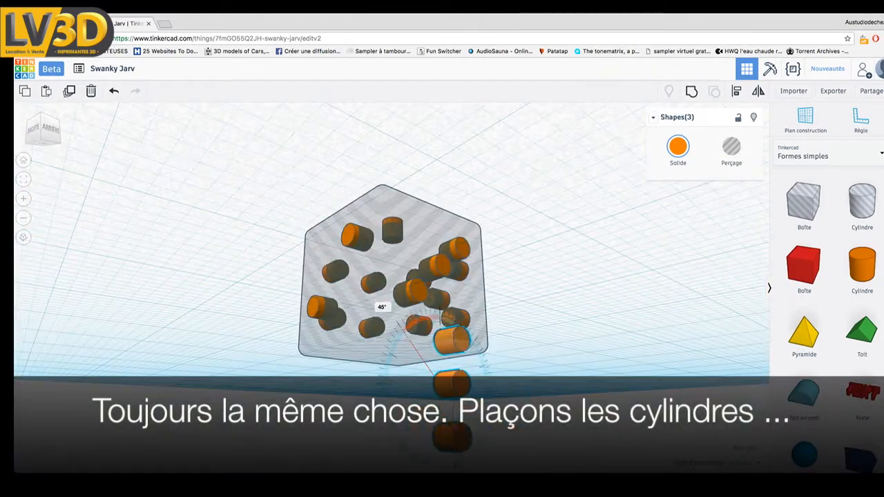
pyautogui.click(437, 317)
pyautogui.scroll(3, 442, 311)
pyautogui.moveTo(442, 311); pyautogui.dragTo(359, 297, button='right')
# Step: Move the row of three dots under the cube and raise it until the dots stick 1 mm out of the bottom face
pyautogui.moveTo(276, 421); pyautogui.dragTo(223, 409)
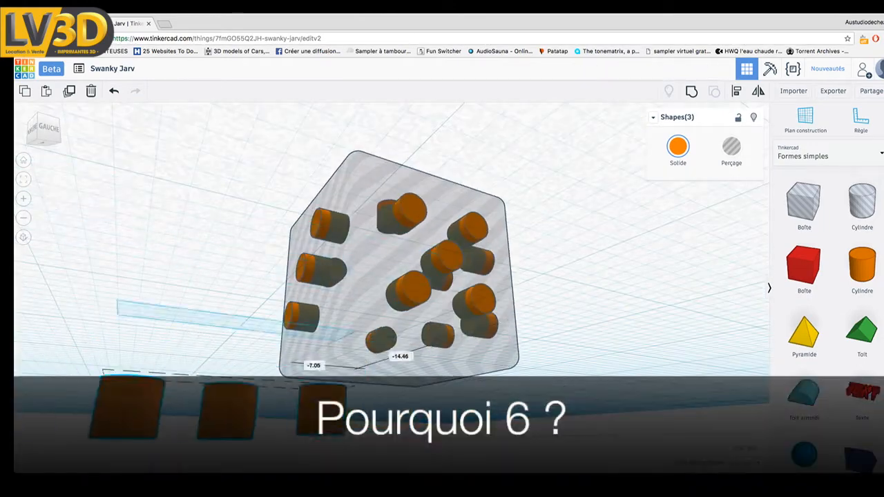
pyautogui.moveTo(276, 387); pyautogui.dragTo(283, 360, button='right')
pyautogui.moveTo(391, 458); pyautogui.dragTo(391, 434)
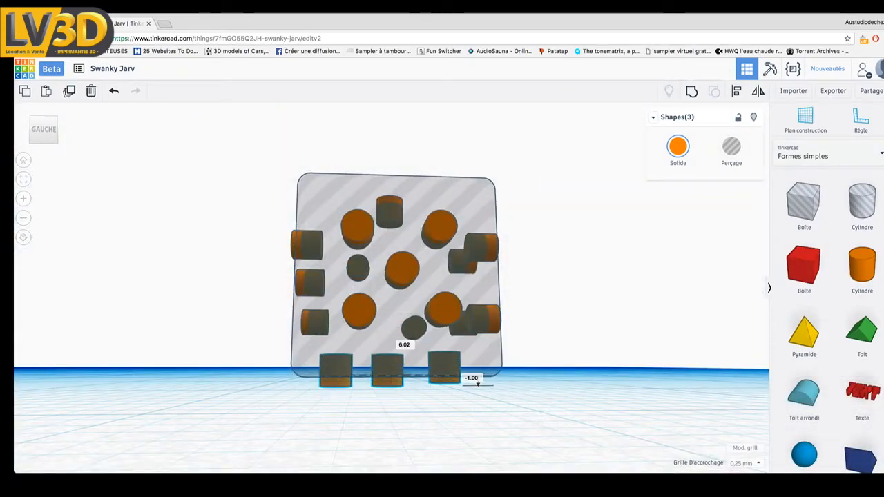
pyautogui.moveTo(391, 434); pyautogui.dragTo(373, 422, button='right')
pyautogui.click(525, 414)
# Step: Shift the outer dot of the bottom-face row slightly to even out the spacing
pyautogui.moveTo(443, 367); pyautogui.dragTo(441, 370)
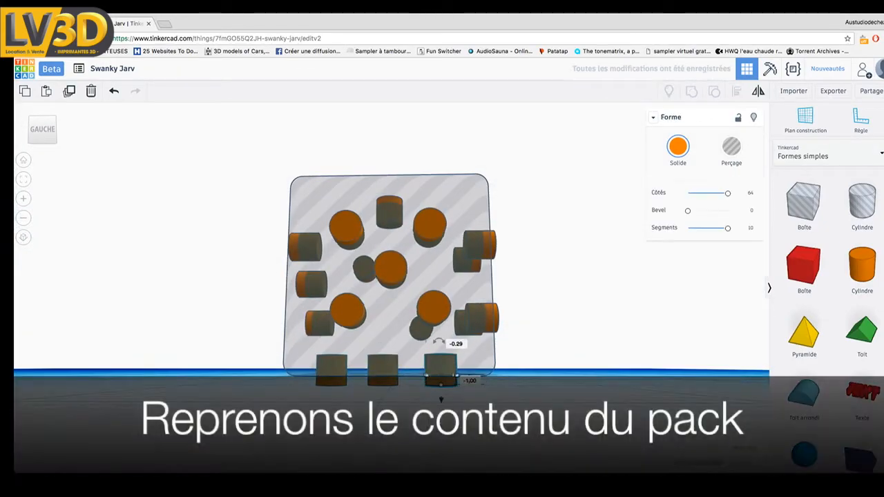
pyautogui.scroll(-2, 441, 370)
pyautogui.moveTo(440, 370); pyautogui.dragTo(409, 263, button='right')
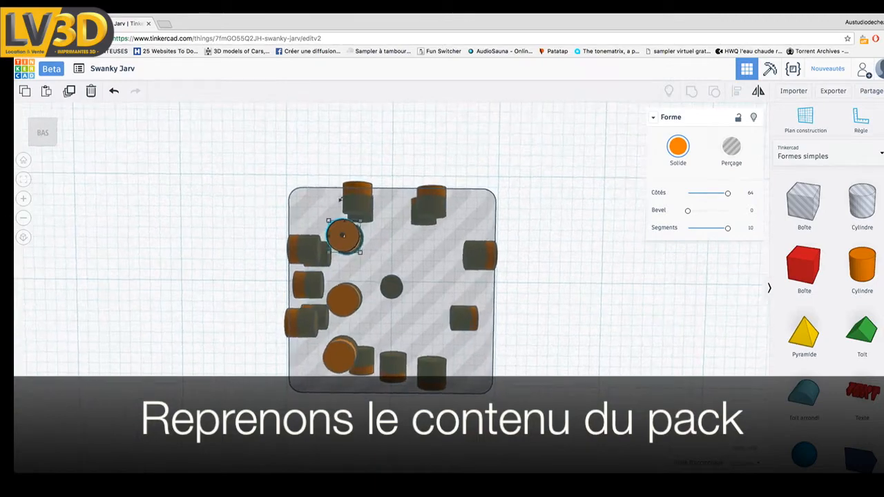
# Step: Align the three bottom-face dots into one straight column and nudge the middle dot into line
pyautogui.press('f')
pyautogui.scroll(-5, 392, 288)
pyautogui.keyDown('shift'); pyautogui.click(391, 347); pyautogui.keyUp('shift')
pyautogui.keyDown('shift'); pyautogui.click(389, 398); pyautogui.keyUp('shift')
pyautogui.moveTo(388, 398); pyautogui.dragTo(388, 365, button='right')
pyautogui.scroll(5, 388, 364)
pyautogui.click(396, 297)
pyautogui.keyDown('shift'); pyautogui.click(494, 228); pyautogui.keyUp('shift')
pyautogui.click(737, 91)
pyautogui.click(395, 297)
pyautogui.press('Left')
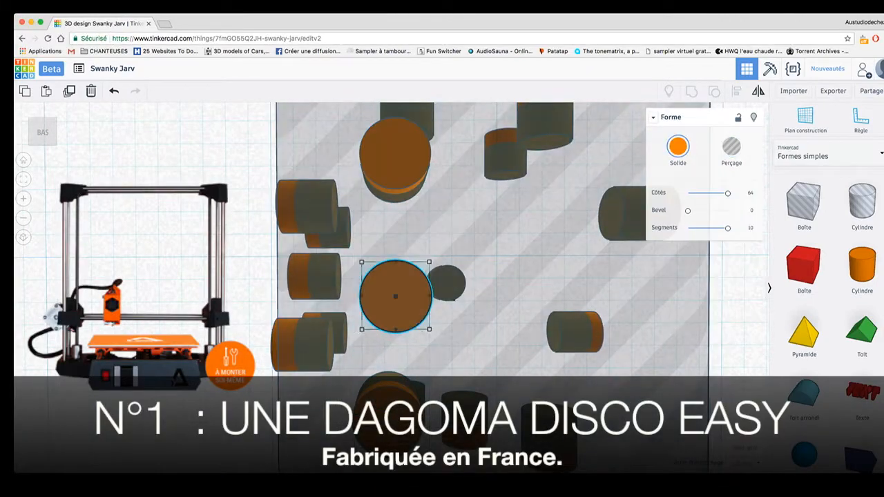
# Step: Duplicate the column of three bottom-face dots to the opposite side of the face, then reselect the original column
pyautogui.keyDown('shift'); pyautogui.click(390, 296); pyautogui.keyUp('shift')
pyautogui.keyDown('shift'); pyautogui.click(389, 420); pyautogui.keyUp('shift')
pyautogui.keyDown('alt'); pyautogui.keyDown('shift'); pyautogui.moveTo(388, 420); pyautogui.dragTo(586, 420); pyautogui.keyUp('shift'); pyautogui.keyUp('alt')
pyautogui.click(389, 155)
pyautogui.keyDown('shift'); pyautogui.click(389, 420); pyautogui.keyUp('shift')
pyautogui.keyDown('shift'); pyautogui.click(390, 296); pyautogui.keyUp('shift')
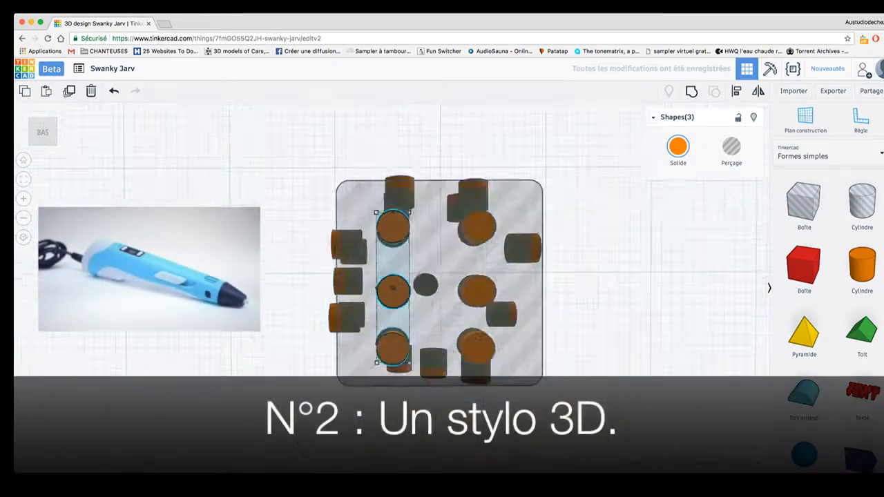
# Step: Turn the cube back into a solid
pyautogui.press('f')
pyautogui.click(684, 149)
pyautogui.click(670, 150)
pyautogui.click(678, 149)
# Step: Try black as the cube's colour
pyautogui.click(684, 149)
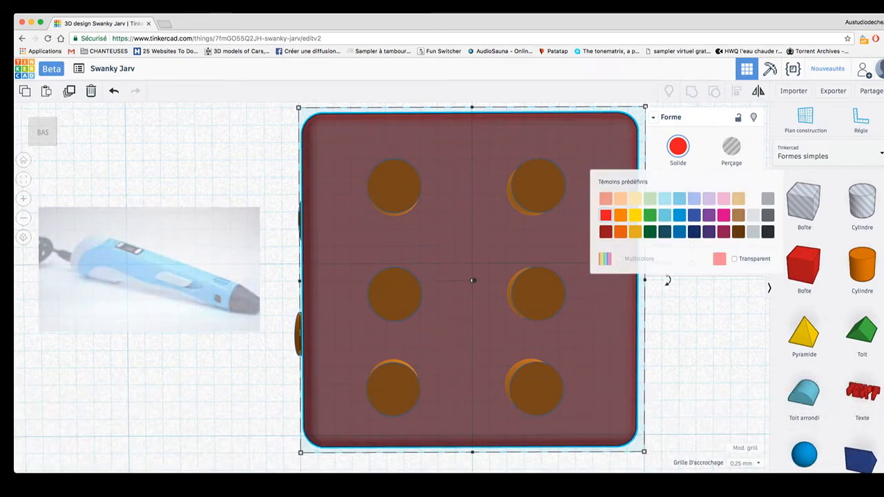
pyautogui.click(768, 232)
pyautogui.scroll(-5, 473, 280)
pyautogui.moveTo(525, 277); pyautogui.dragTo(421, 284, button='right')
# Step: Select the six bottom-face dots and shift them together by 1.00 mm and 0.50 mm to centre them on the face
pyautogui.click(361, 294)
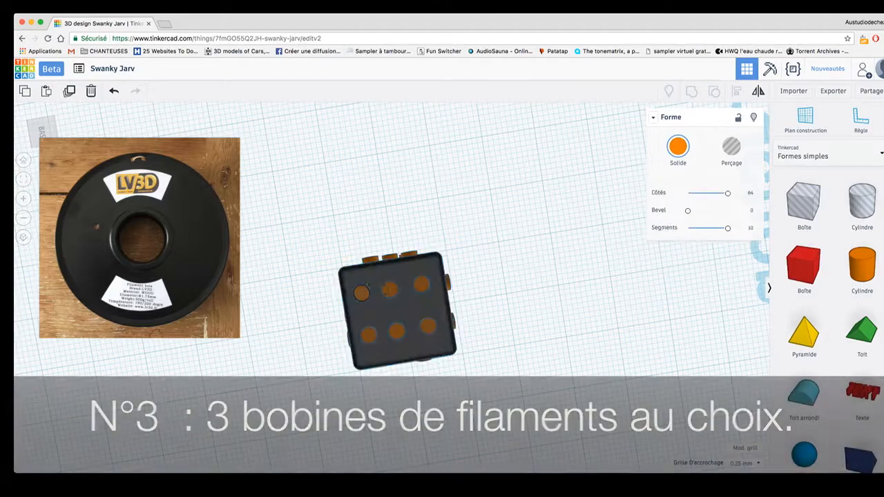
pyautogui.keyDown('shift'); pyautogui.click(389, 289); pyautogui.keyUp('shift')
pyautogui.keyDown('shift'); pyautogui.click(422, 284); pyautogui.keyUp('shift')
pyautogui.keyDown('shift'); pyautogui.click(428, 326); pyautogui.keyUp('shift')
pyautogui.keyDown('shift'); pyautogui.click(397, 331); pyautogui.keyUp('shift')
pyautogui.keyDown('shift'); pyautogui.click(369, 335); pyautogui.keyUp('shift')
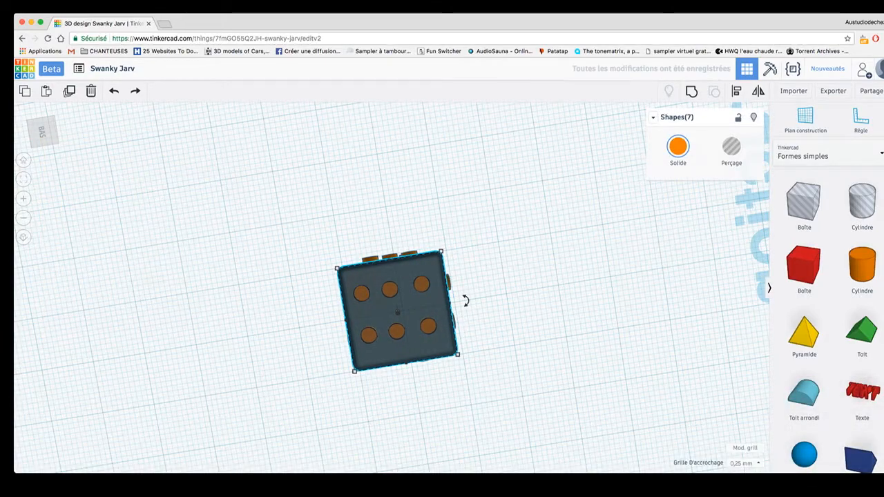
pyautogui.click(422, 283)
pyautogui.keyDown('shift'); pyautogui.click(389, 290); pyautogui.keyUp('shift')
pyautogui.keyDown('shift'); pyautogui.click(428, 326); pyautogui.keyUp('shift')
pyautogui.moveTo(428, 326); pyautogui.dragTo(431, 331)
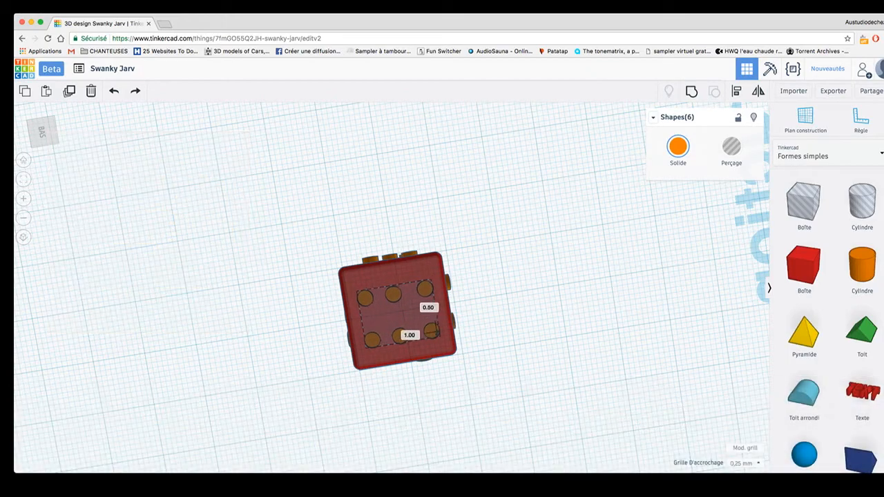
# Step: Select all the dots on the die's six faces and group them
pyautogui.moveTo(373, 256); pyautogui.dragTo(573, 363, button='right')
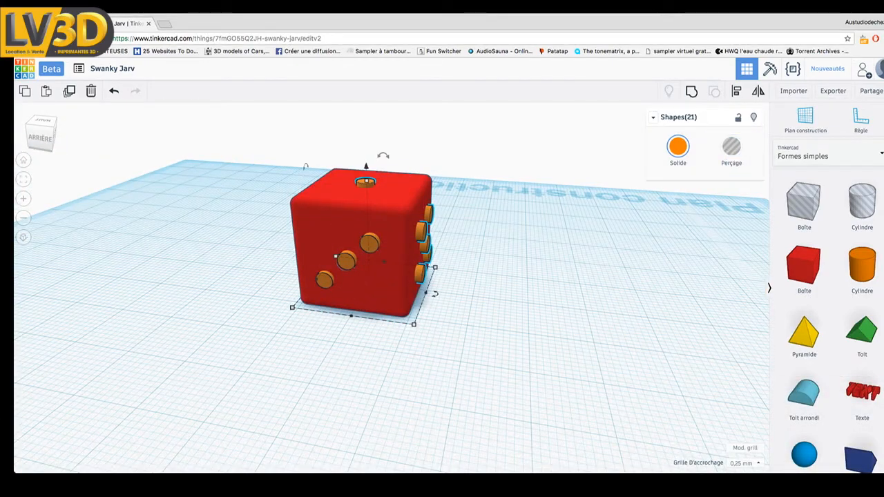
pyautogui.click(691, 91)
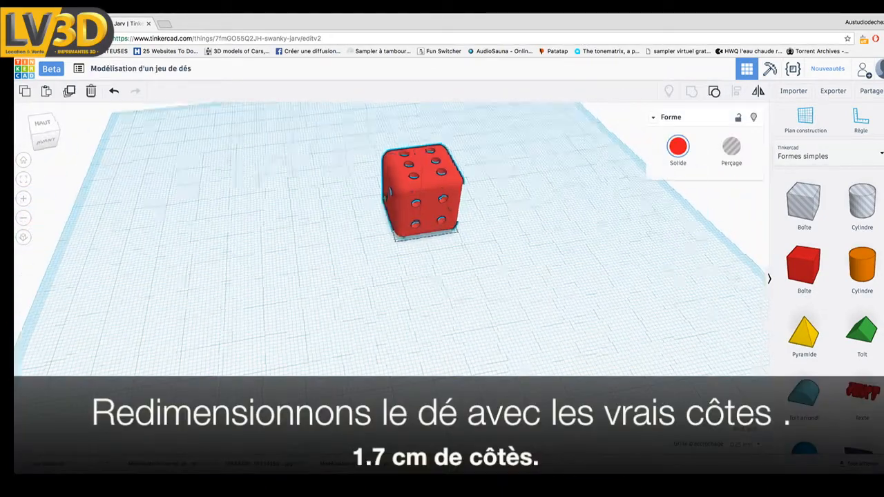
# Step: Resize the finished die to 17 mm sides
pyautogui.moveTo(387, 297); pyautogui.dragTo(484, 228, button='right')
pyautogui.click(365, 270)
pyautogui.click(309, 270)
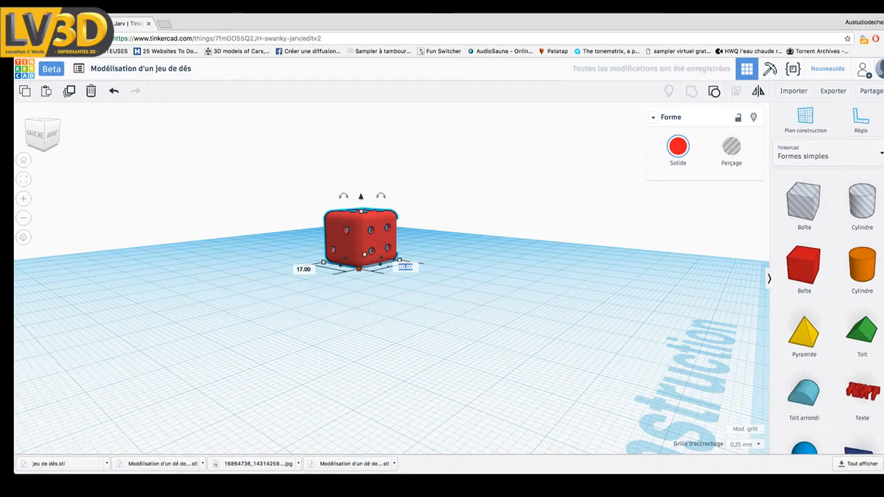
pyautogui.moveTo(442, 242); pyautogui.dragTo(442, 325, button='right')
pyautogui.scroll(-3, 383, 276)
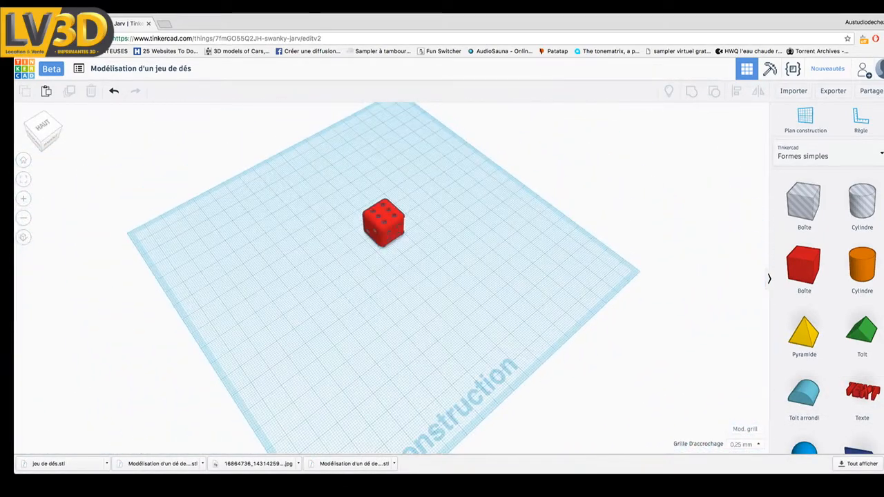
# Step: Set the snap grid to 5.0 mm and duplicate the die into a set of six in two columns of three
pyautogui.click(383, 225)
pyautogui.click(746, 444)
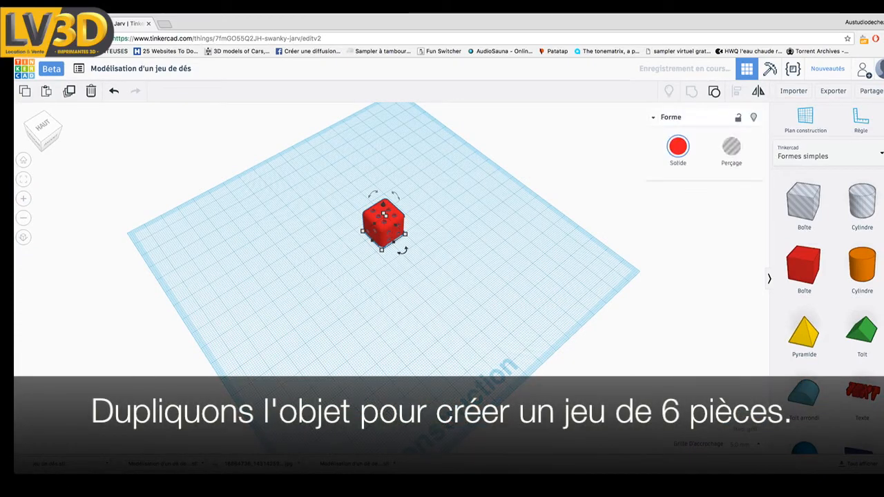
pyautogui.hotkey('ctrl', 'd')
pyautogui.moveTo(440, 276); pyautogui.dragTo(459, 323)
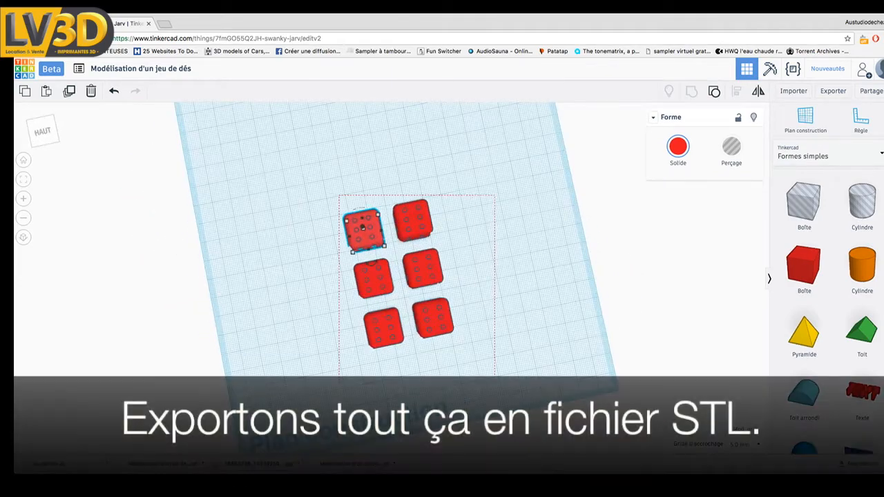
# Step: Select all six dice, shift them together on the workplane and export the set as an STL file
pyautogui.hotkey('ctrl', 'a')
pyautogui.moveTo(390, 265); pyautogui.dragTo(390, 235)
pyautogui.press('Escape')
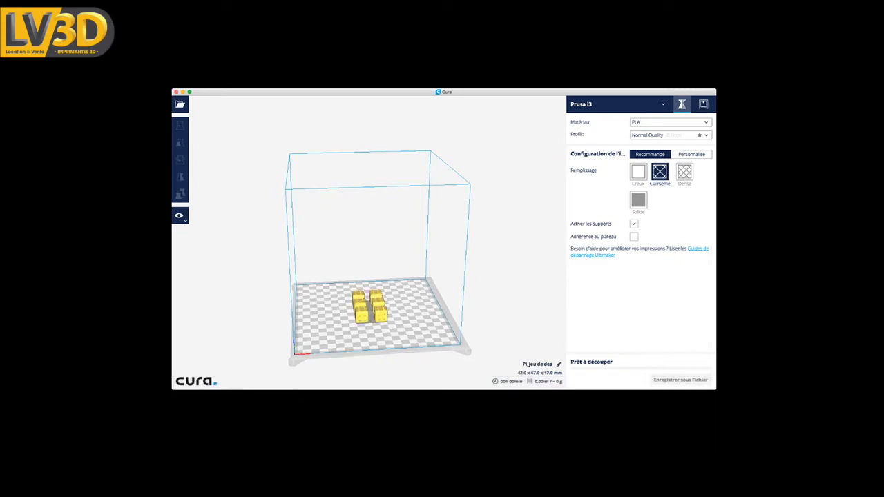
# Step: Switch to Cura and examine the layout of the six dice on the Prusa i3 build plate
pyautogui.moveTo(415, 248); pyautogui.dragTo(421, 304, button='right')
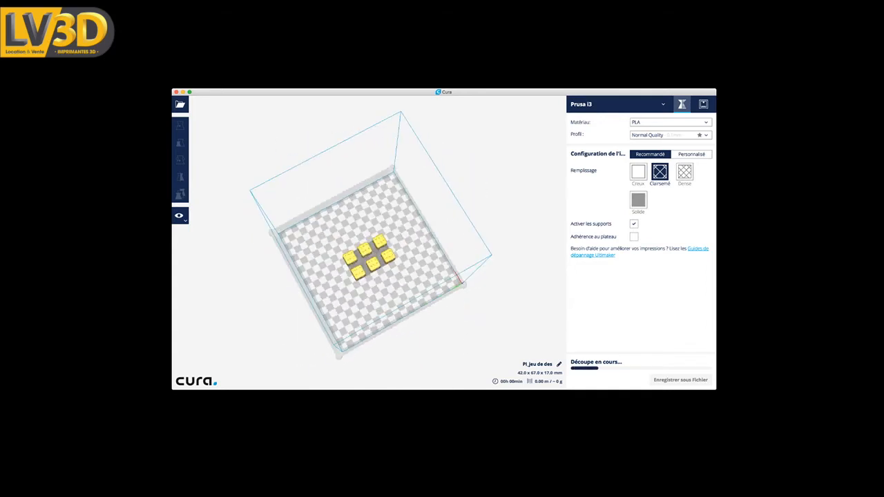